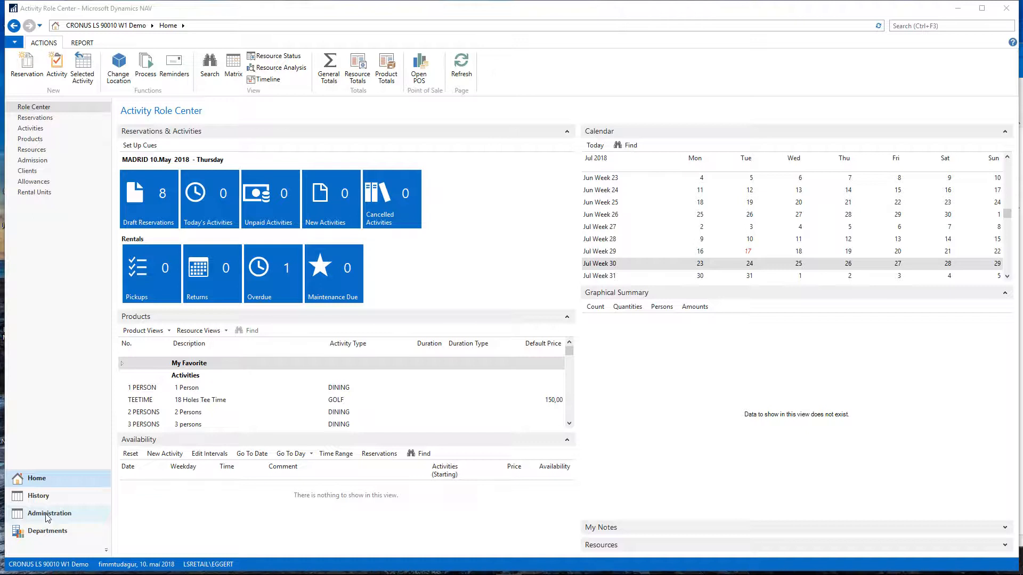
Open the activity setup record in Administration for editing and examine its Rental Unit No. Series
left_click(47, 516)
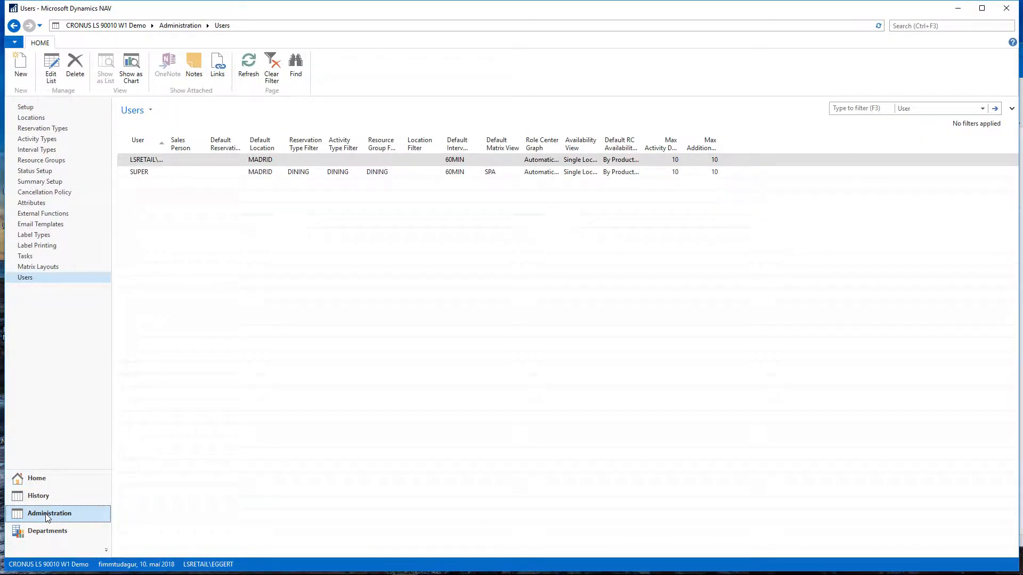
left_click(28, 109)
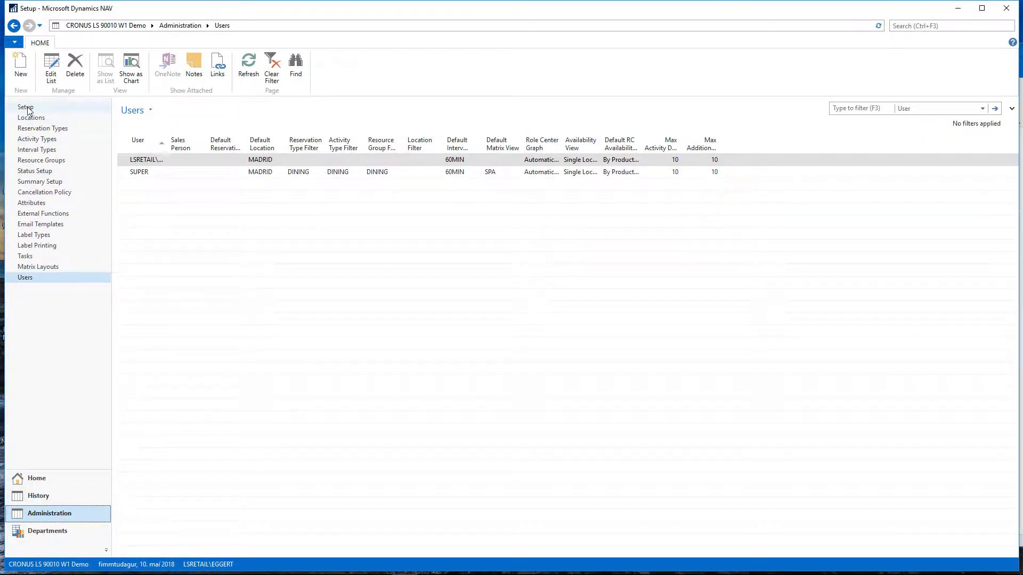
left_click(55, 73)
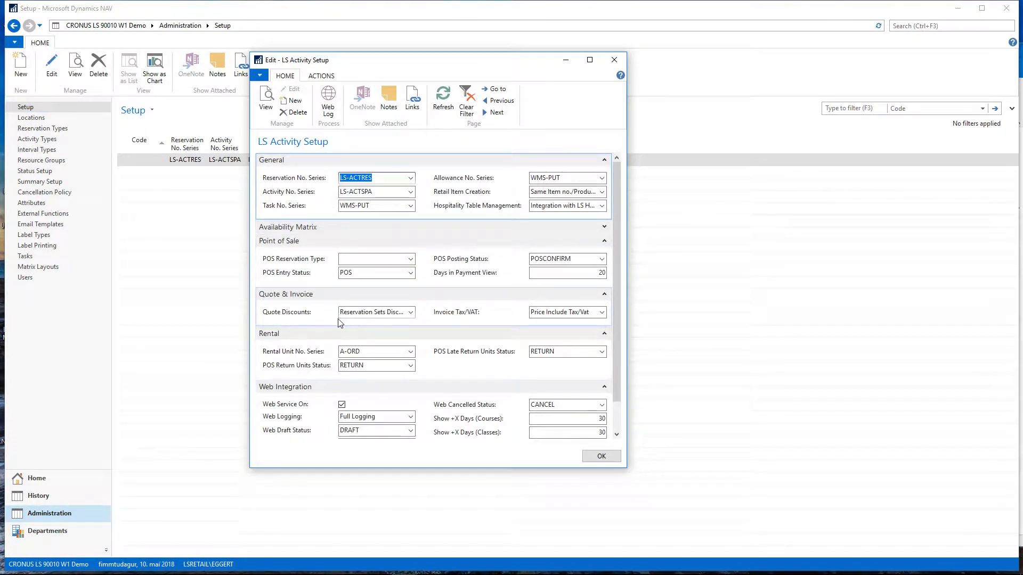
scroll(341, 322, "down", 1)
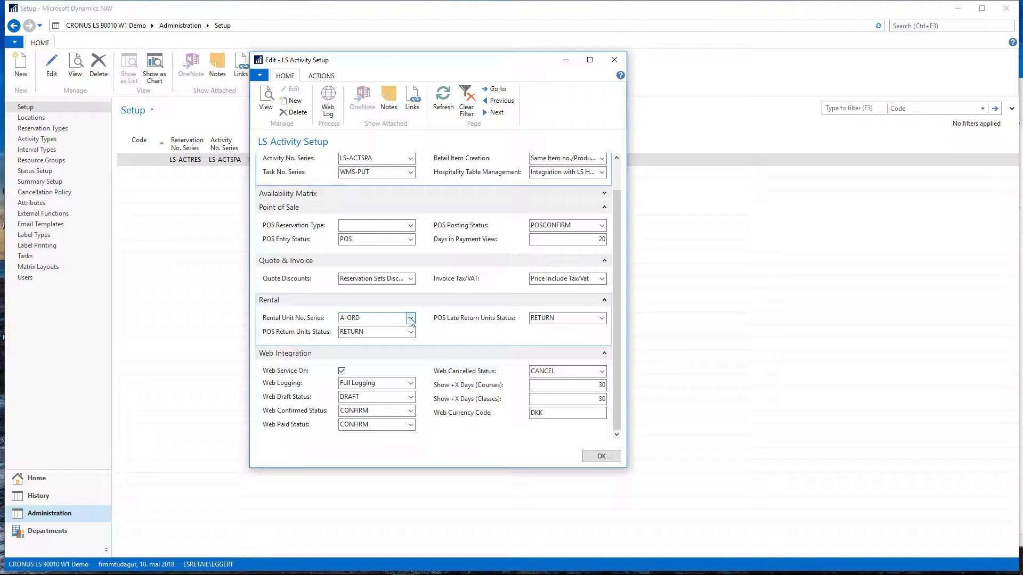
left_click_drag(383, 318, 287, 328)
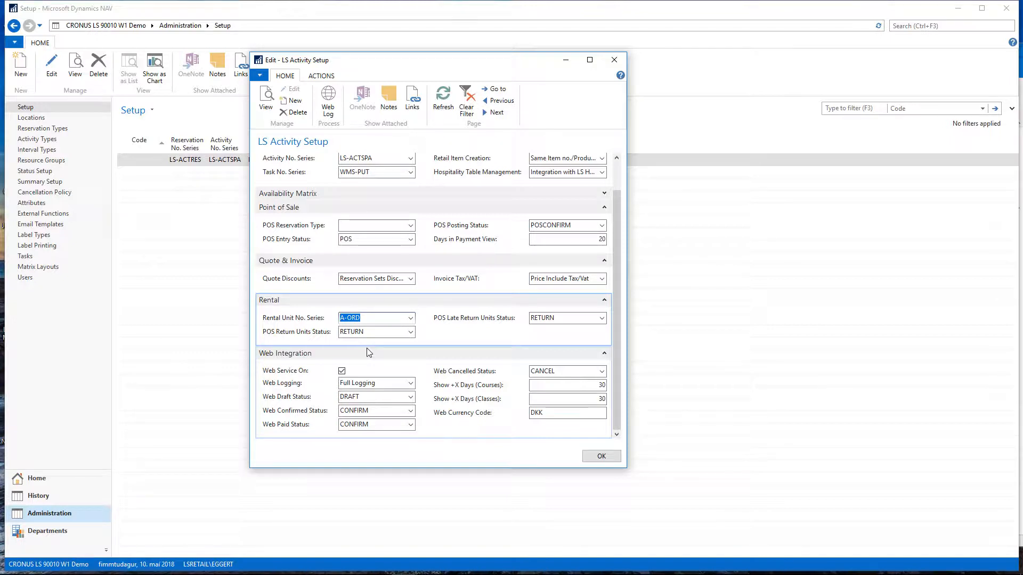
Examine the POS Return Units Status and POS Late Return Units Status in the activity setup's Rental section
left_click(390, 332)
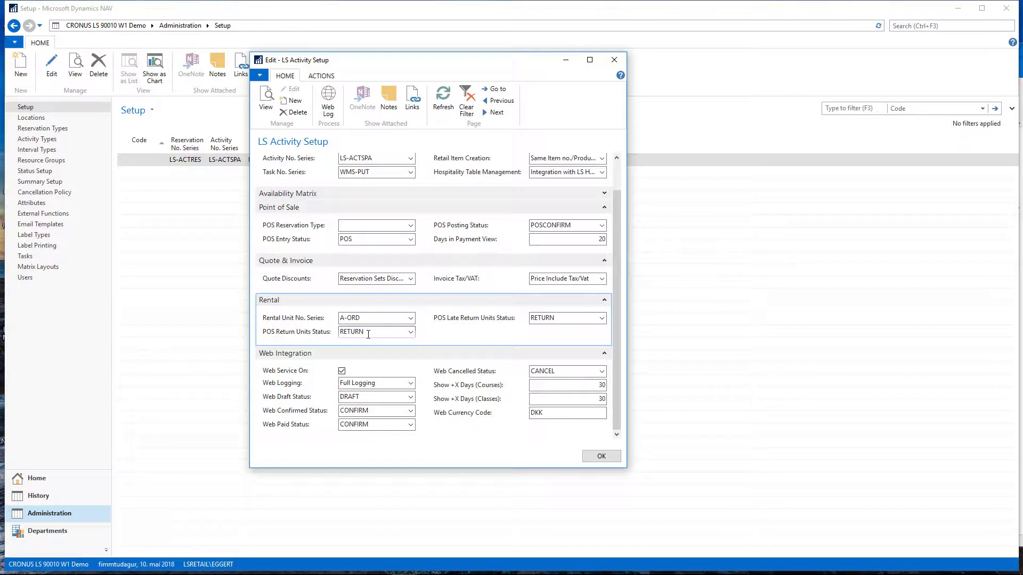
left_click_drag(376, 331, 321, 340)
key("Tab")
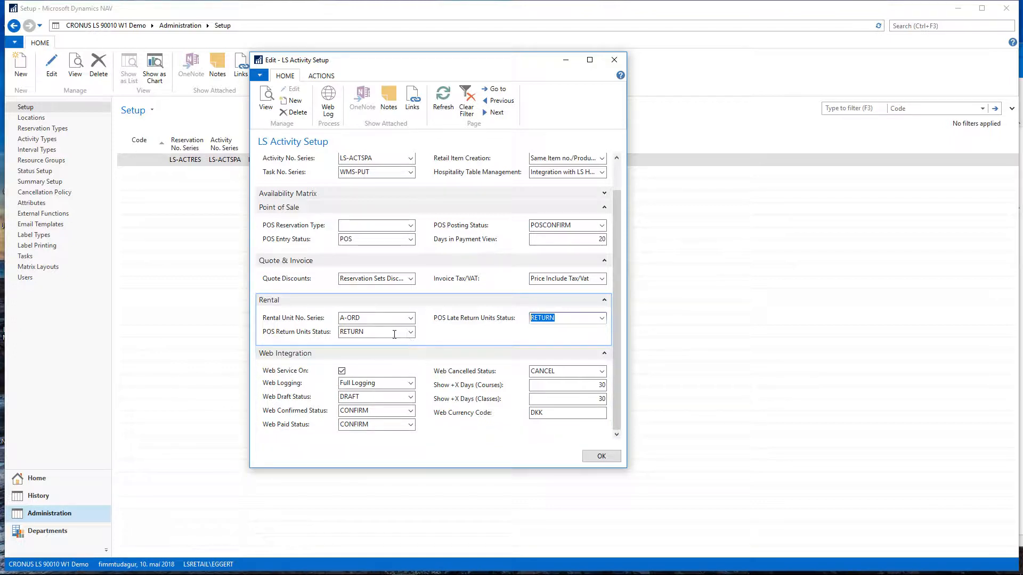
left_click(377, 333)
left_click(560, 320)
Review the RETURN status in the full activity status list for POS Return Units Status, then leave the list and setup without changes
left_click(410, 333)
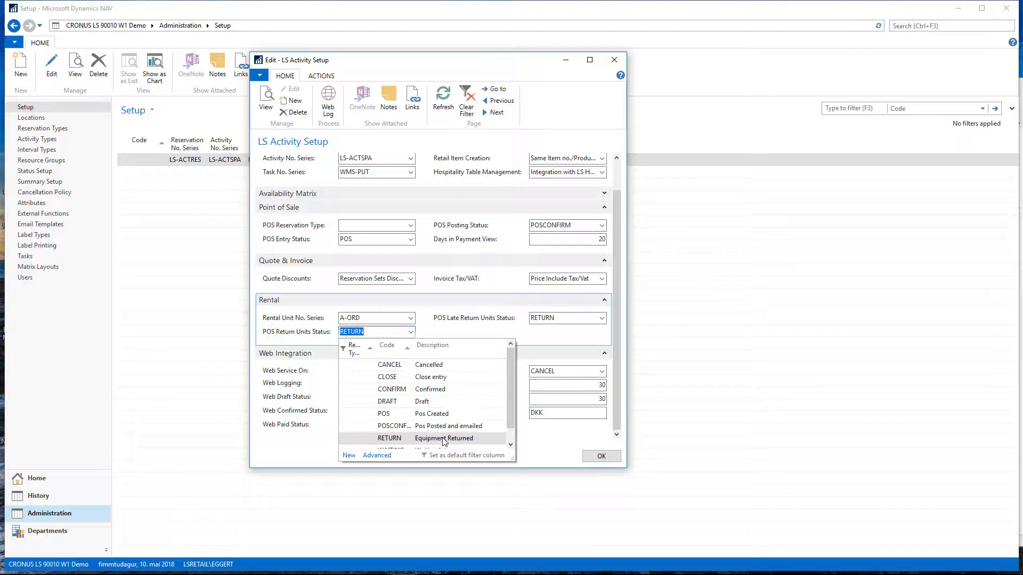
left_click(380, 456)
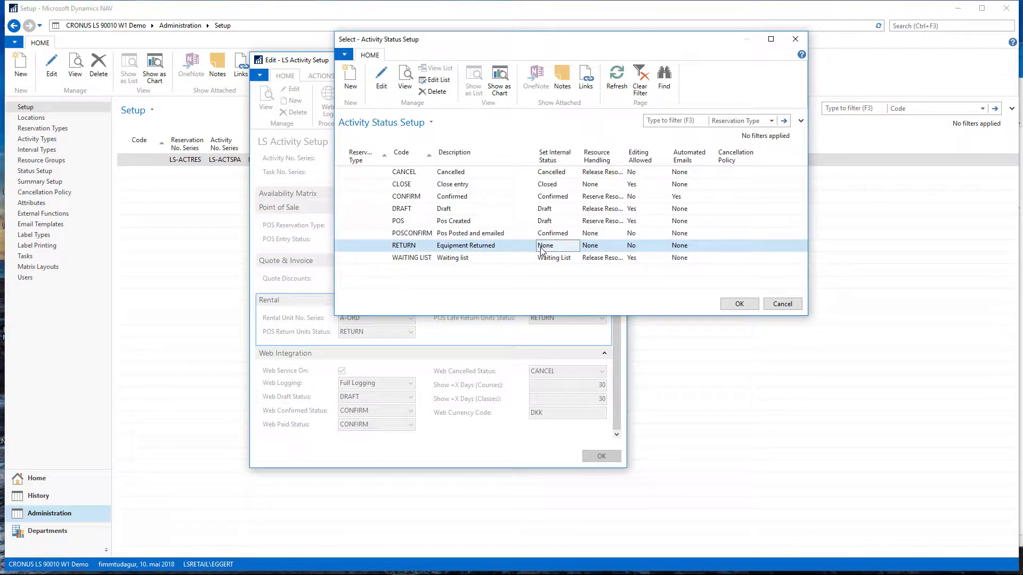
left_click(595, 248)
left_click(631, 248)
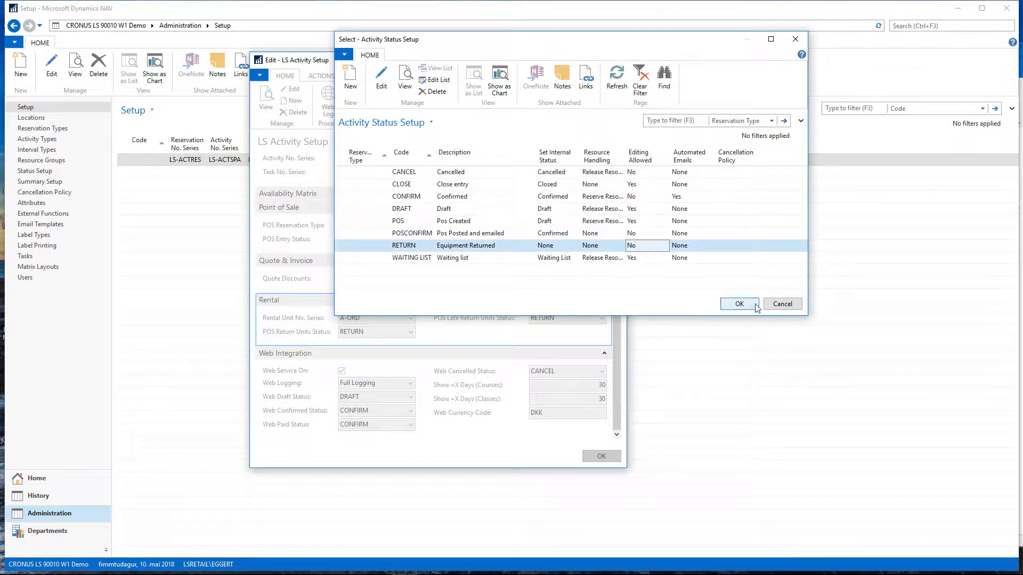
left_click(785, 307)
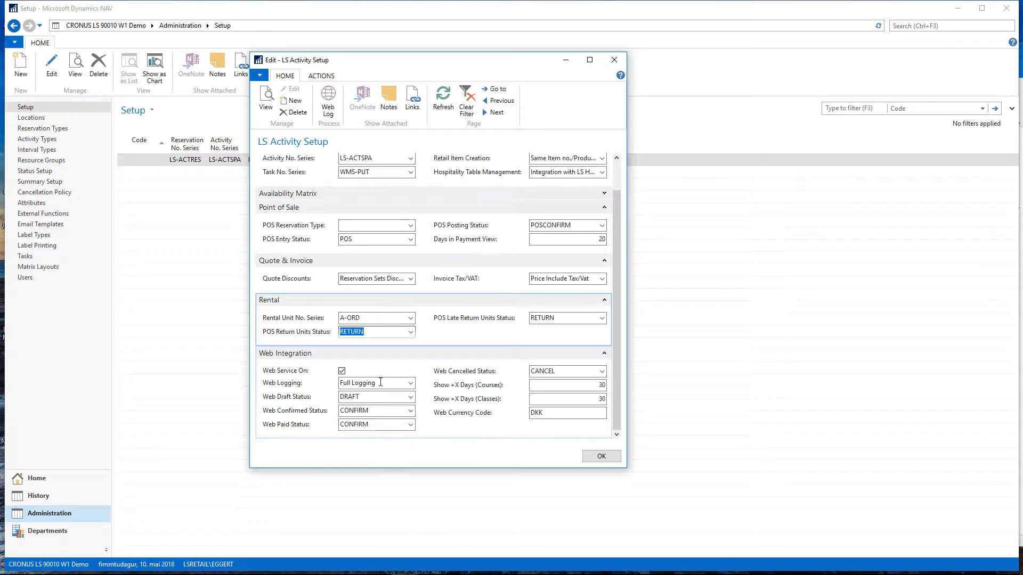
left_click(600, 457)
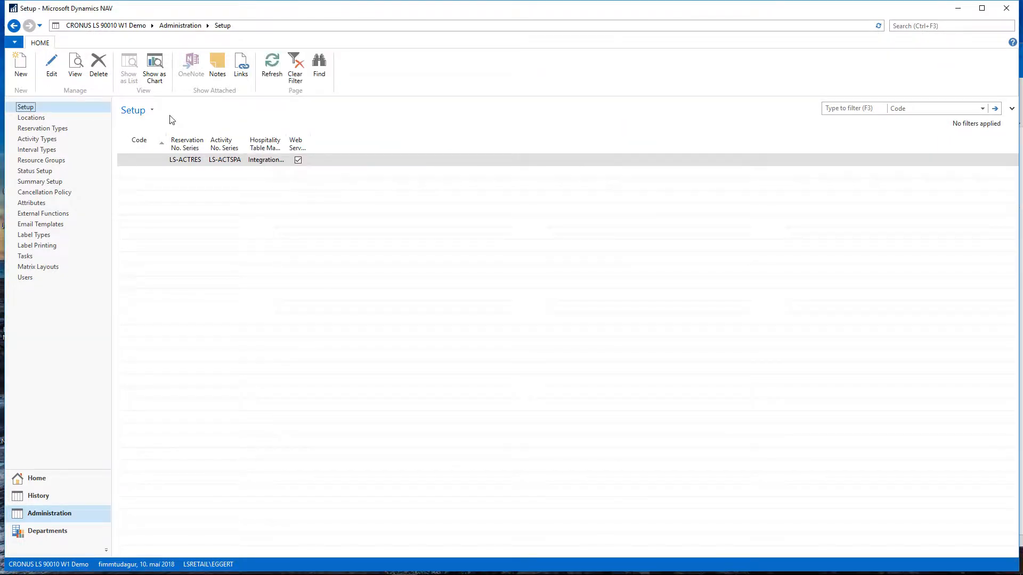
Go to the reservation types and review the activity types assigned to the GENERAL reservation type
left_click(37, 129)
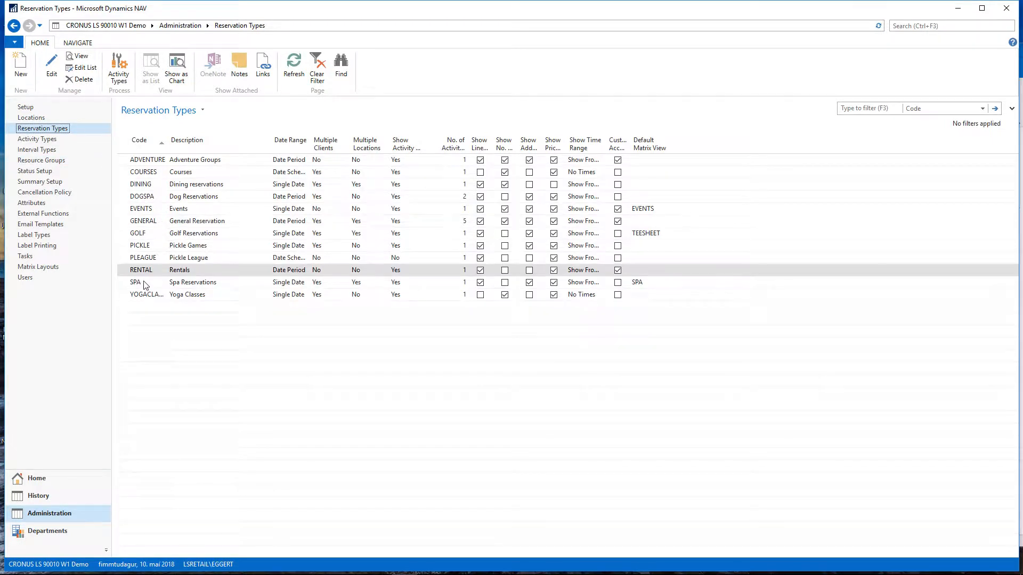
left_click(146, 272)
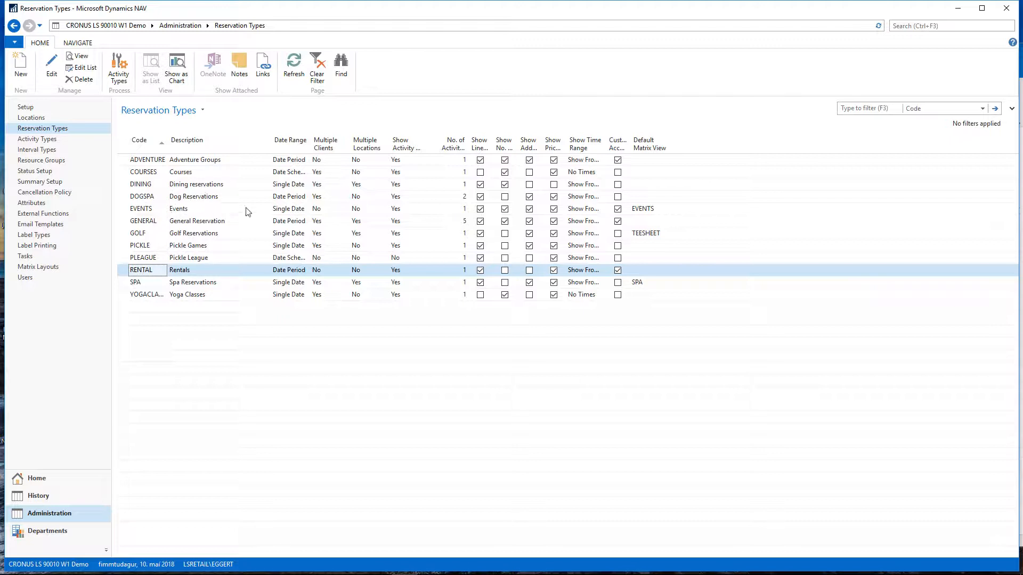
left_click(202, 224)
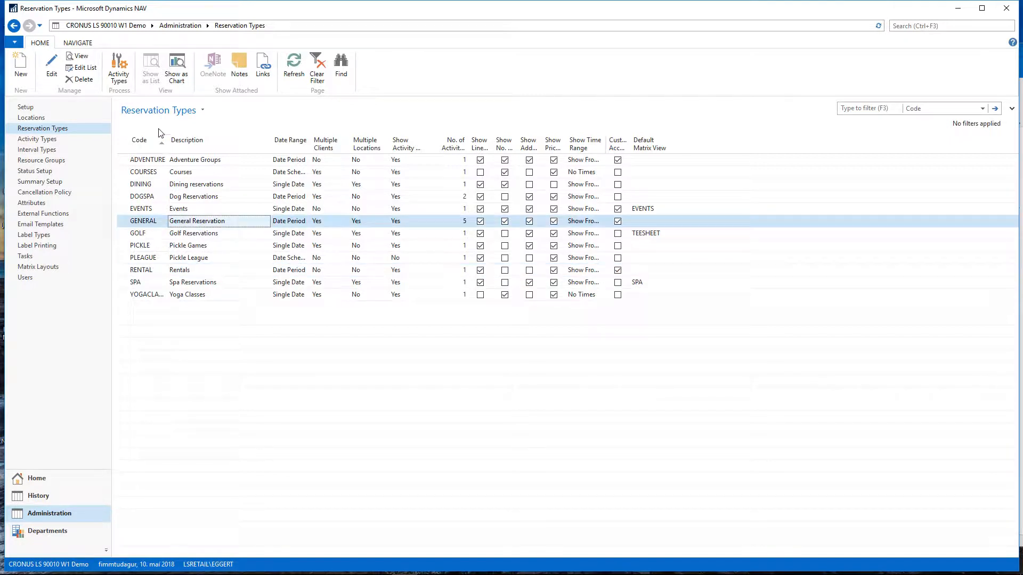
left_click(119, 68)
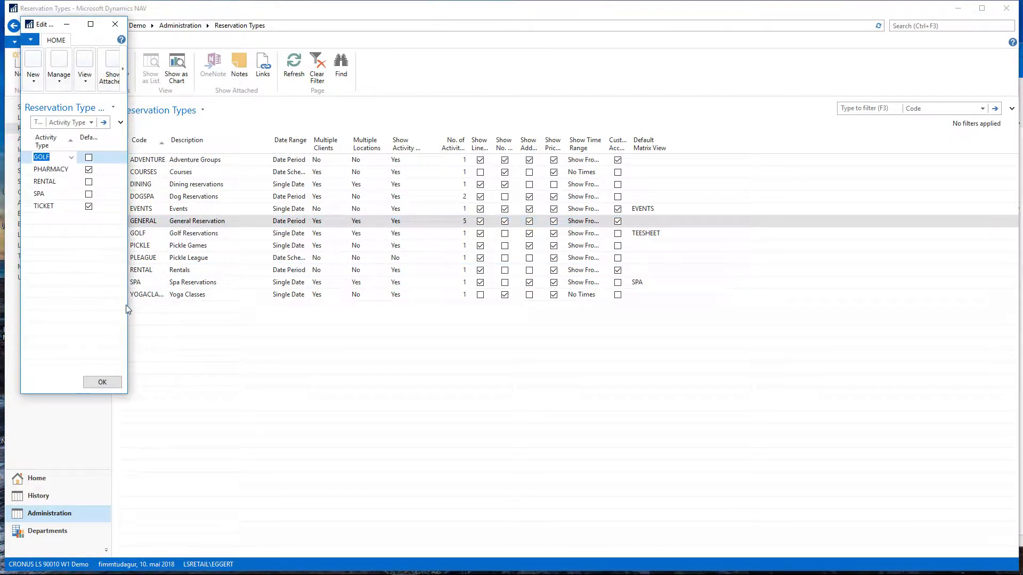
left_click_drag(129, 307, 367, 308)
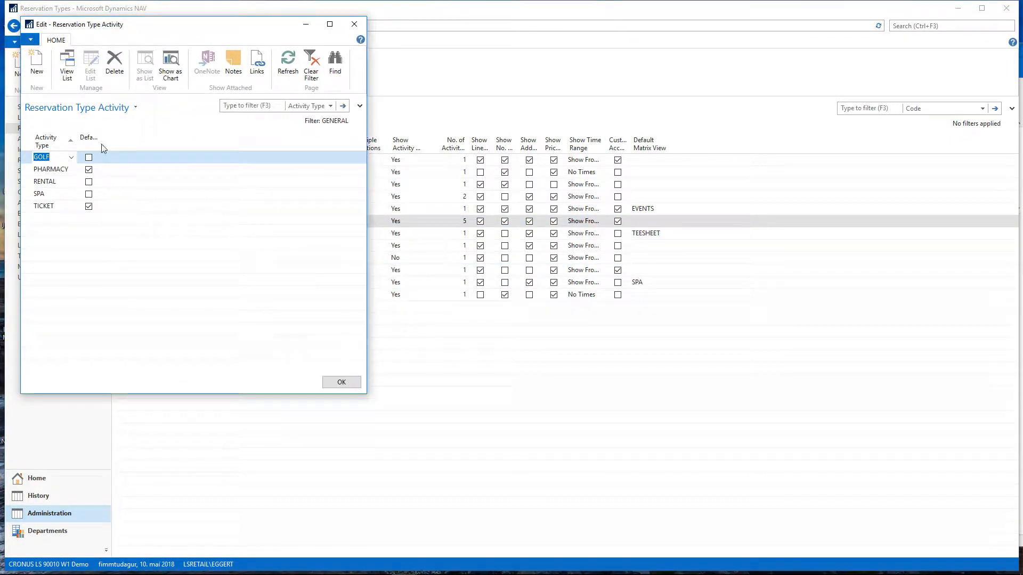
left_click(341, 383)
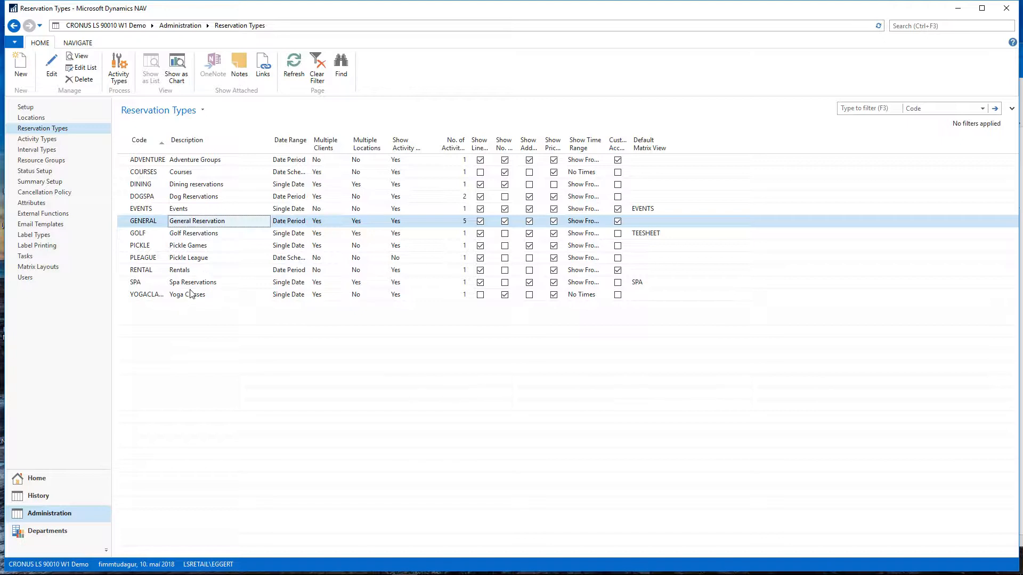
Review the RENTAL reservation type card's client, location and date range settings, and its Show Rental Units option, then close the card
left_click(179, 272)
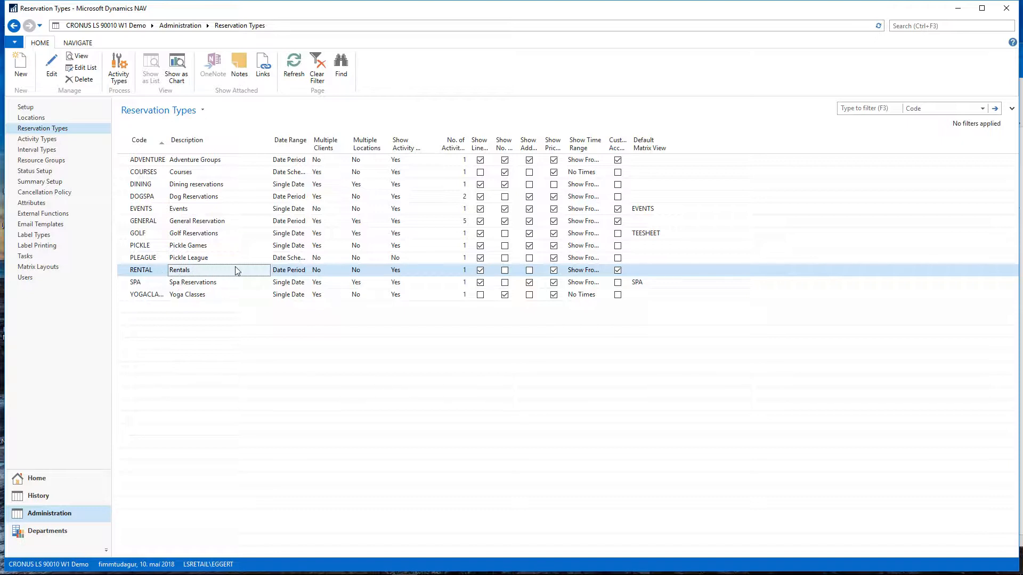
left_click(51, 67)
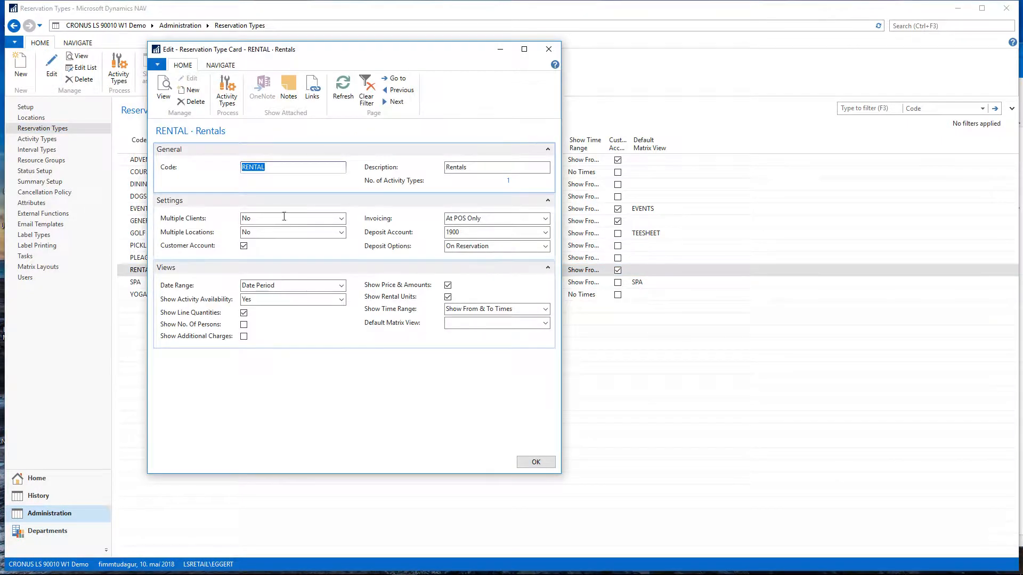
left_click(250, 219)
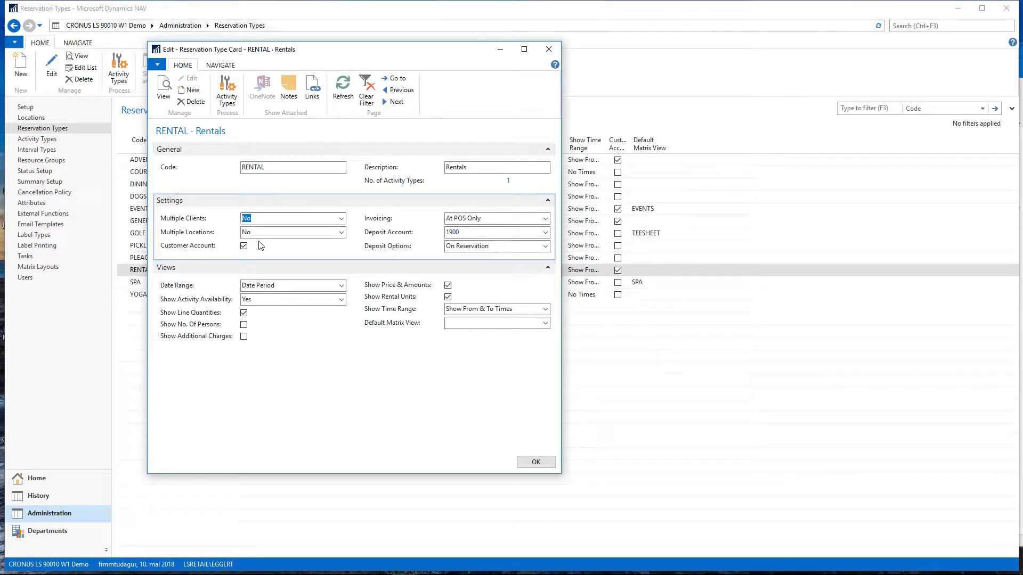
left_click(270, 233)
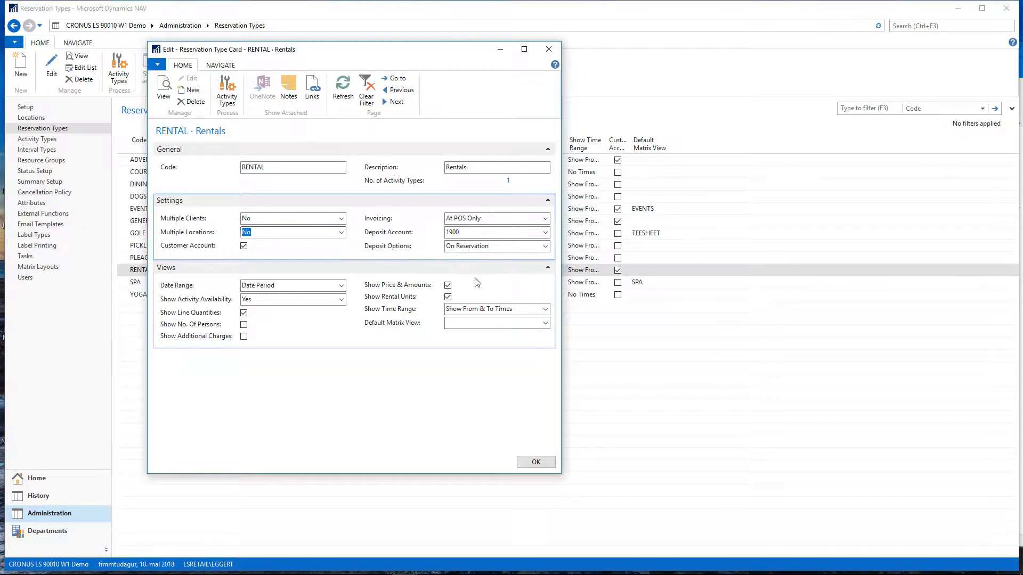
left_click(292, 285)
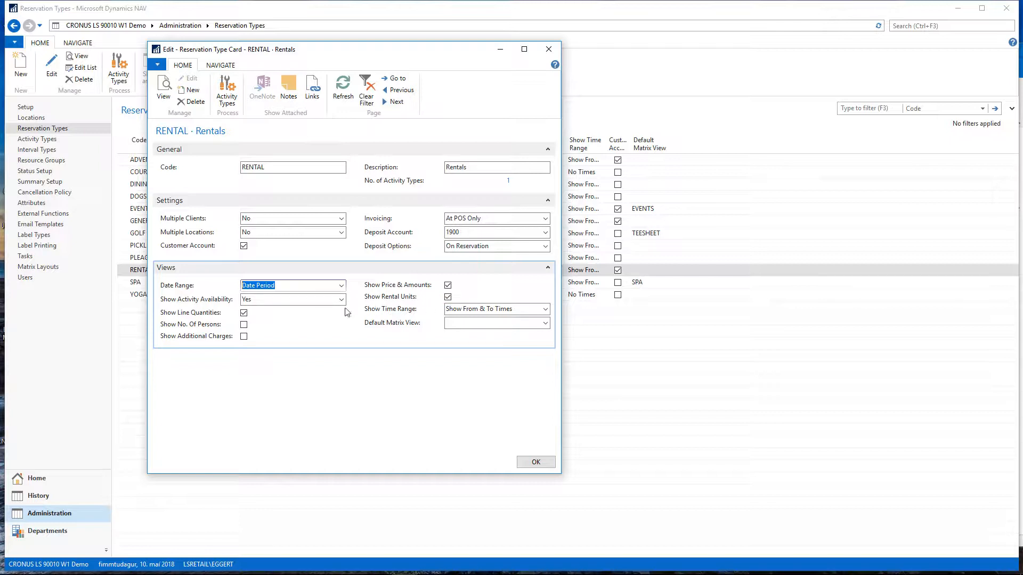
left_click(447, 297)
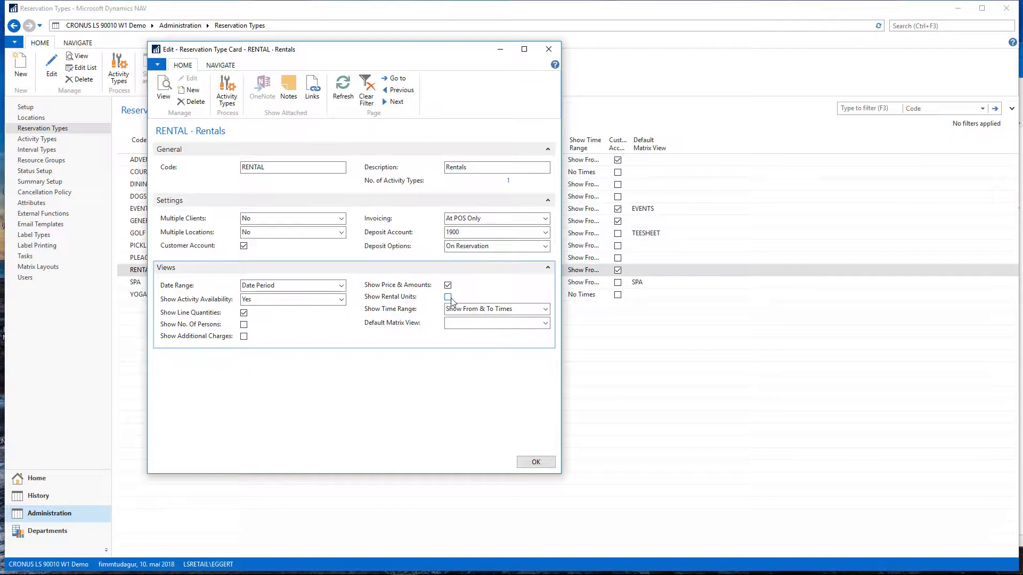
left_click(448, 297)
left_click(533, 463)
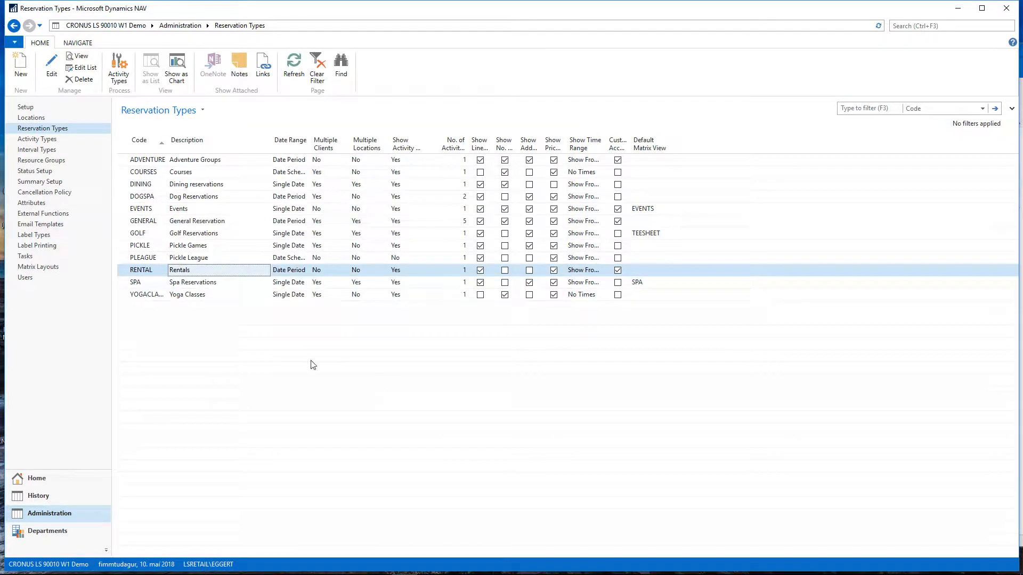
Open the RENTAL activity type card for editing and examine its Day Duration and Require Client No. settings
left_click(36, 140)
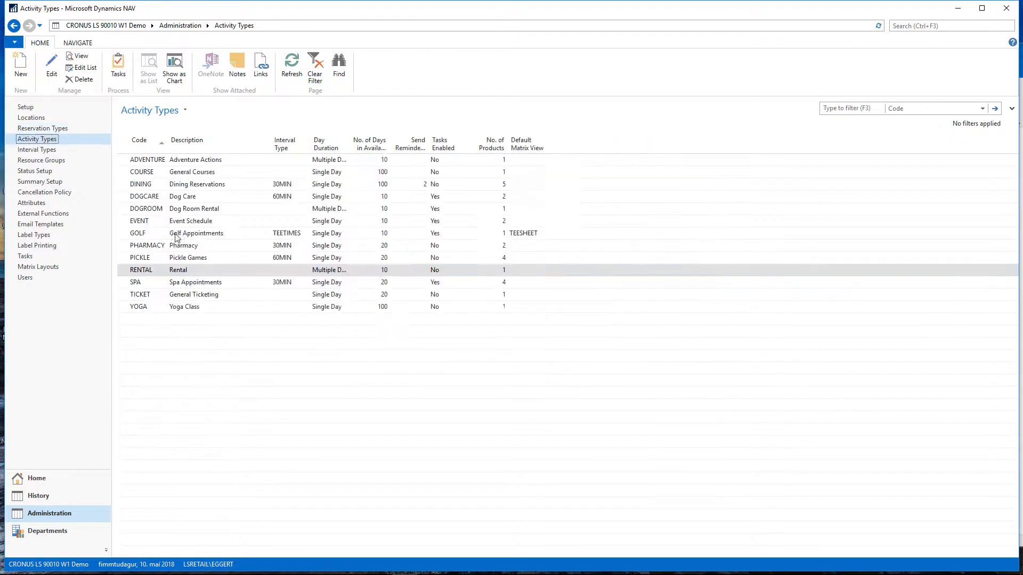
left_click(139, 270)
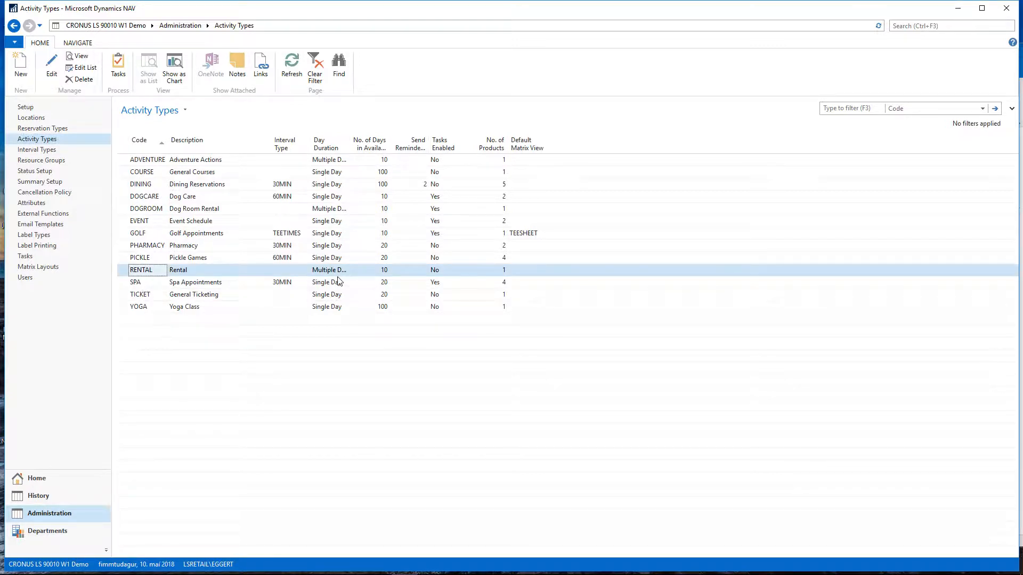
left_click(58, 71)
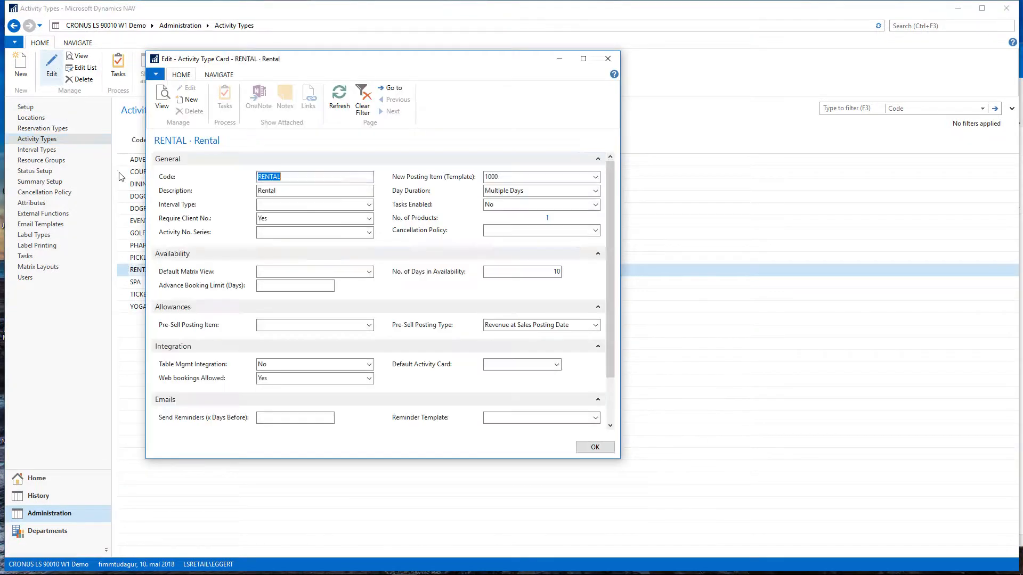
left_click(556, 193)
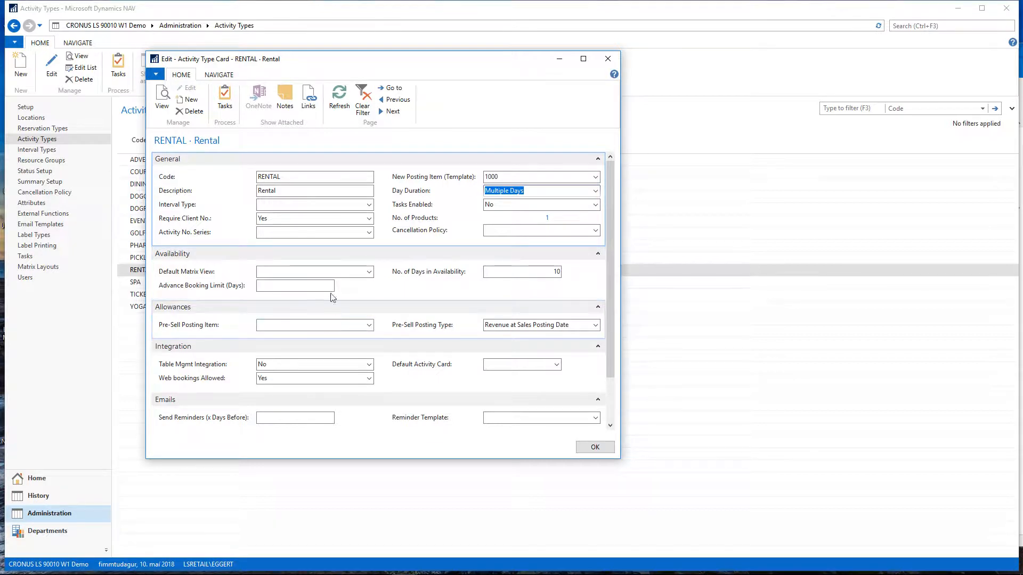
left_click(282, 219)
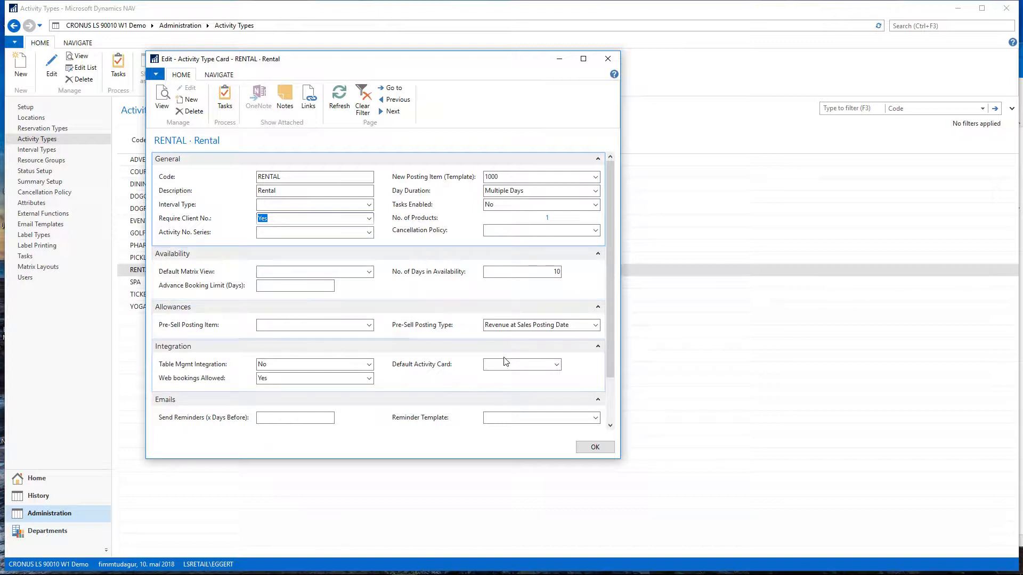
Review the Late Return Handling options and the Late Return Flex (Minutes) setting on the RENTAL activity type card
scroll(446, 388, "down", 2)
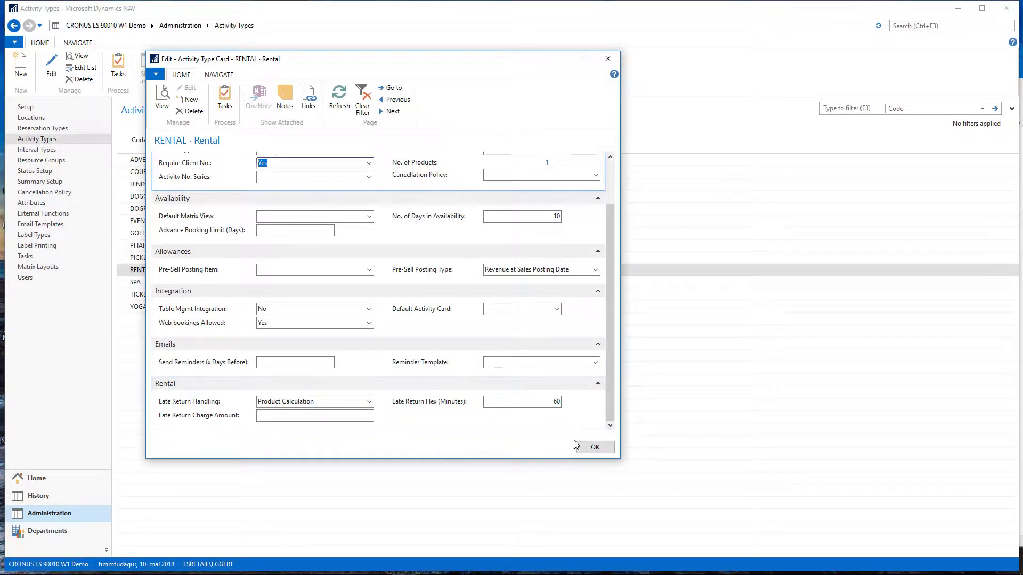
left_click(369, 402)
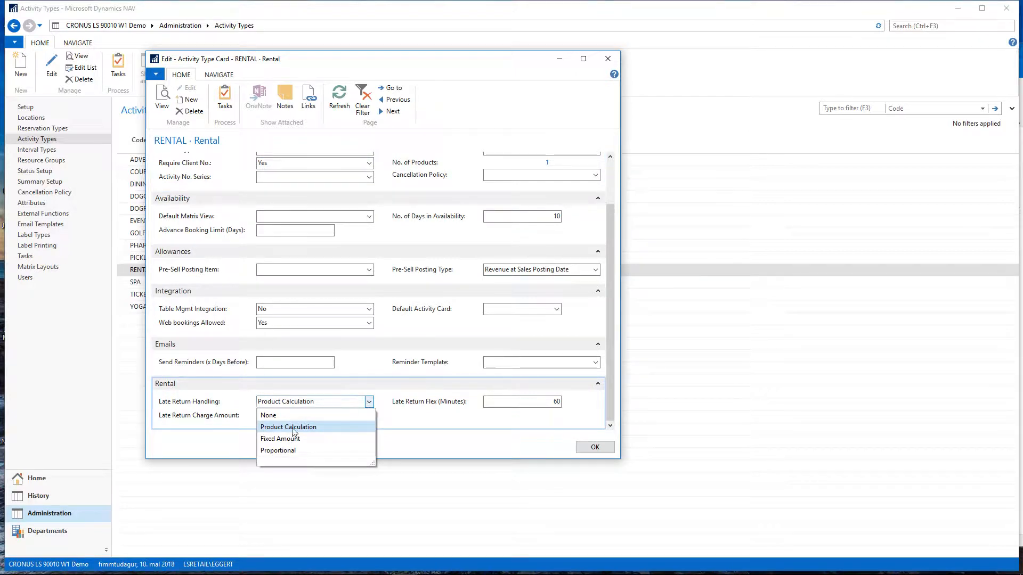
left_click(339, 401)
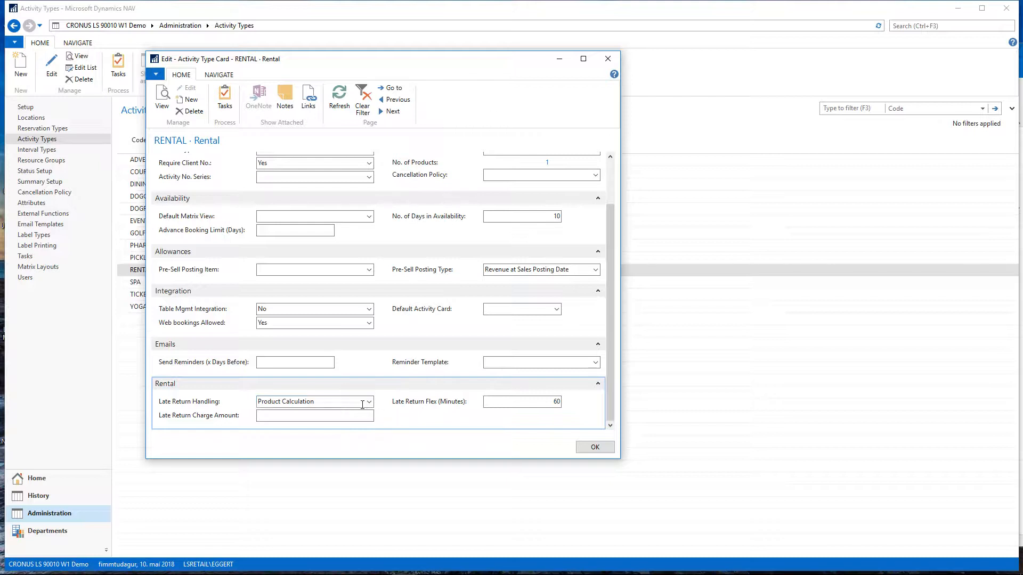
left_click(540, 401)
mouse_move(612, 392)
left_mouse_down()
mouse_move(608, 357)
mouse_move(613, 403)
left_mouse_up()
scroll(283, 336, "up", 3)
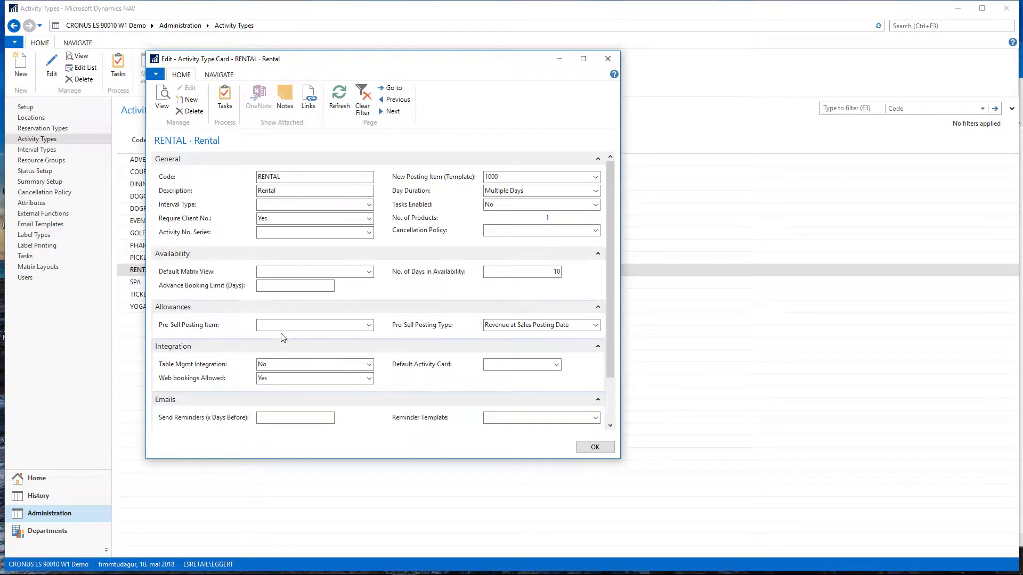
scroll(335, 298, "down", 3)
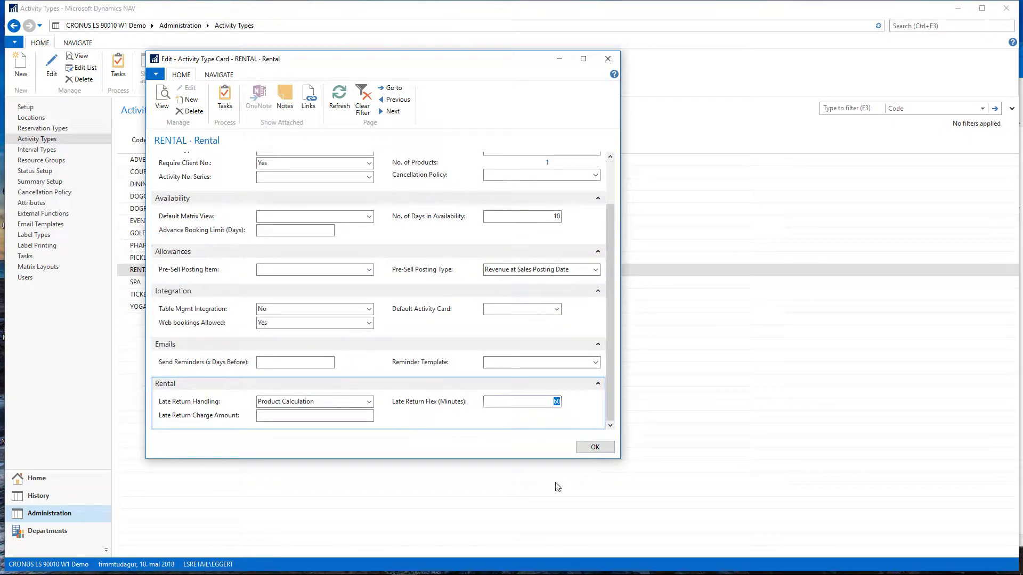
Close the RENTAL activity type card and review the RENT-1 resource group's Type and Capacity Based On settings
left_click(593, 447)
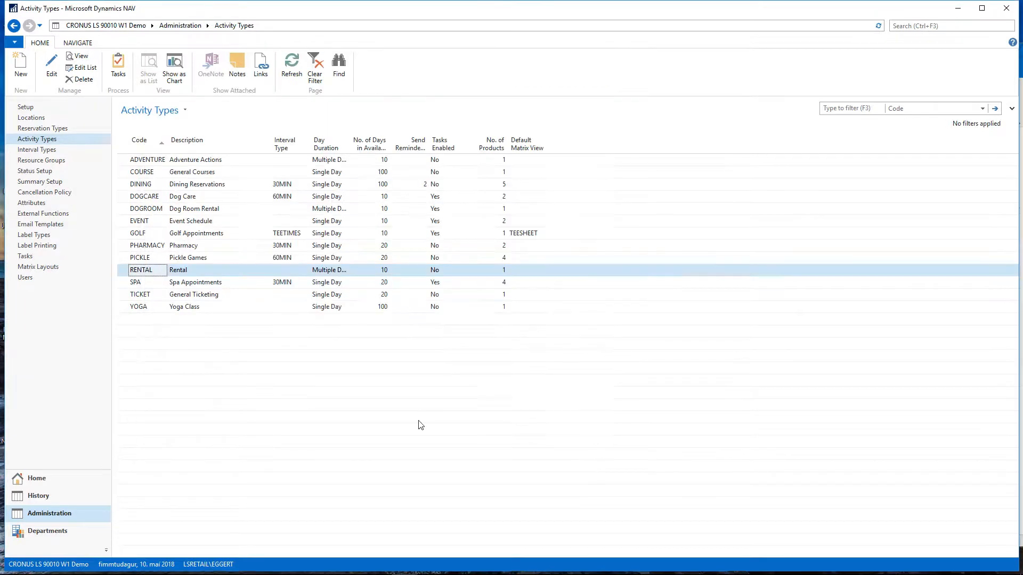
left_click(40, 161)
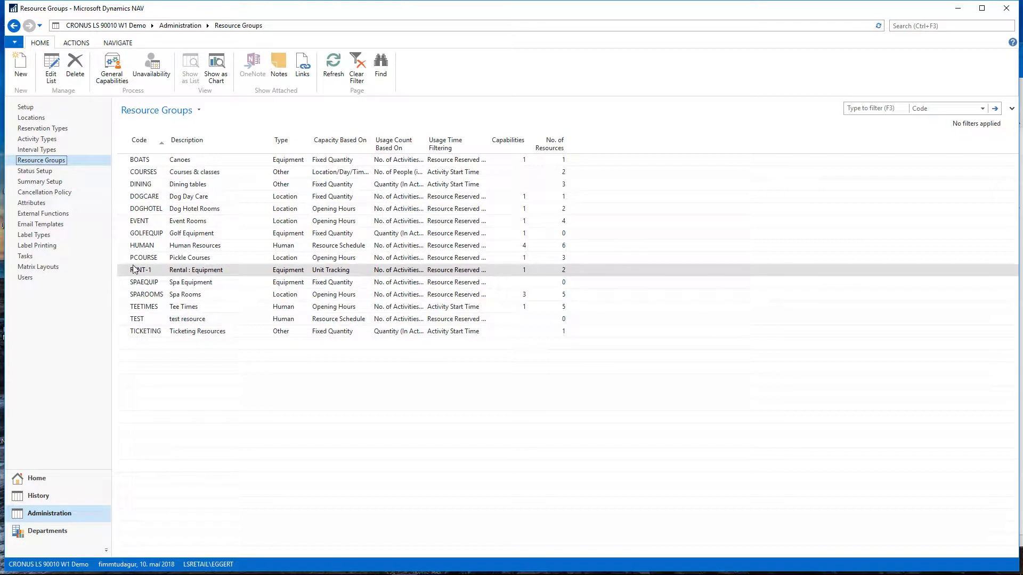
left_click(134, 272)
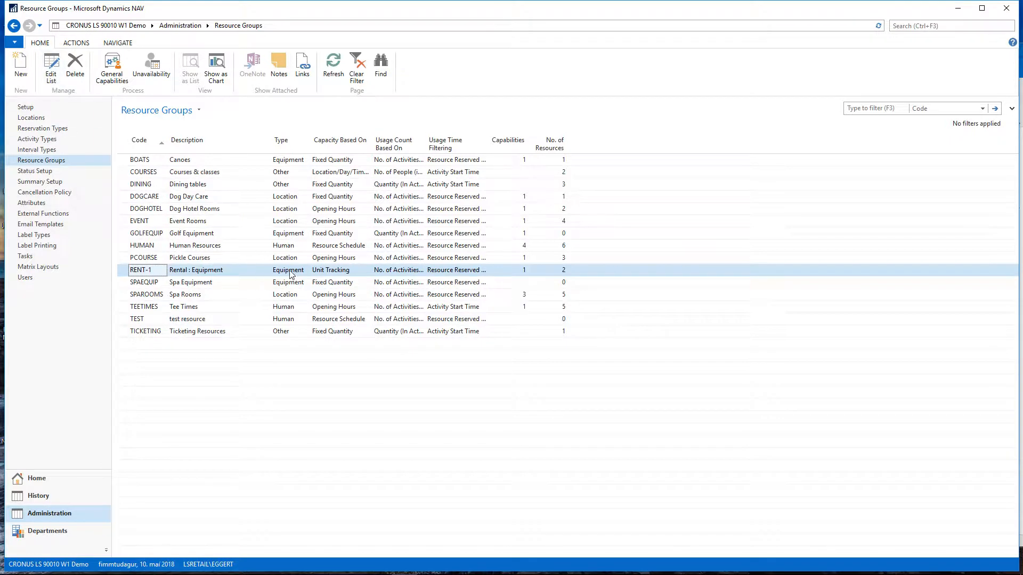
left_click_drag(311, 141, 318, 141)
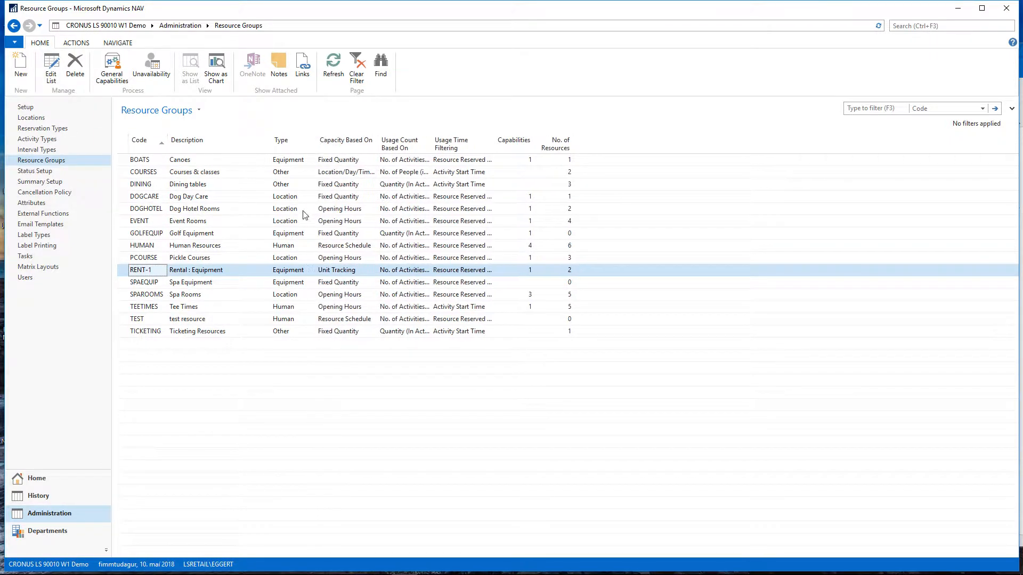
left_click(290, 273)
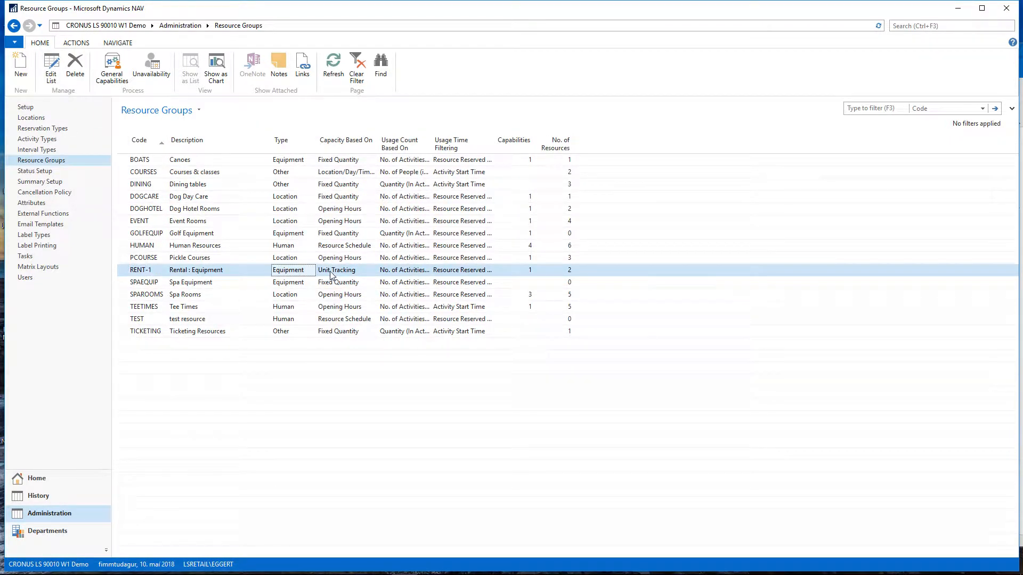
left_click(351, 270)
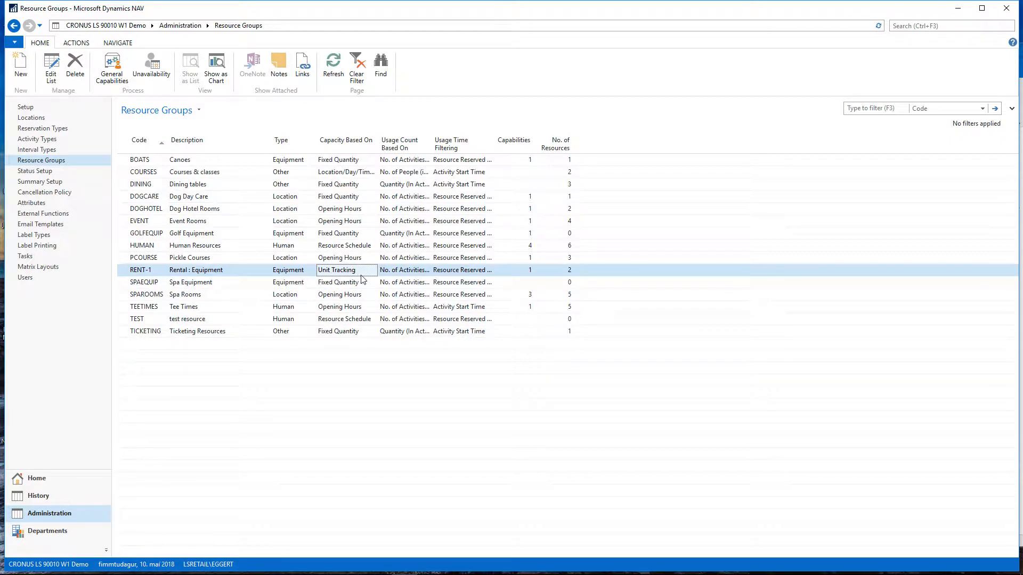
left_click(207, 275)
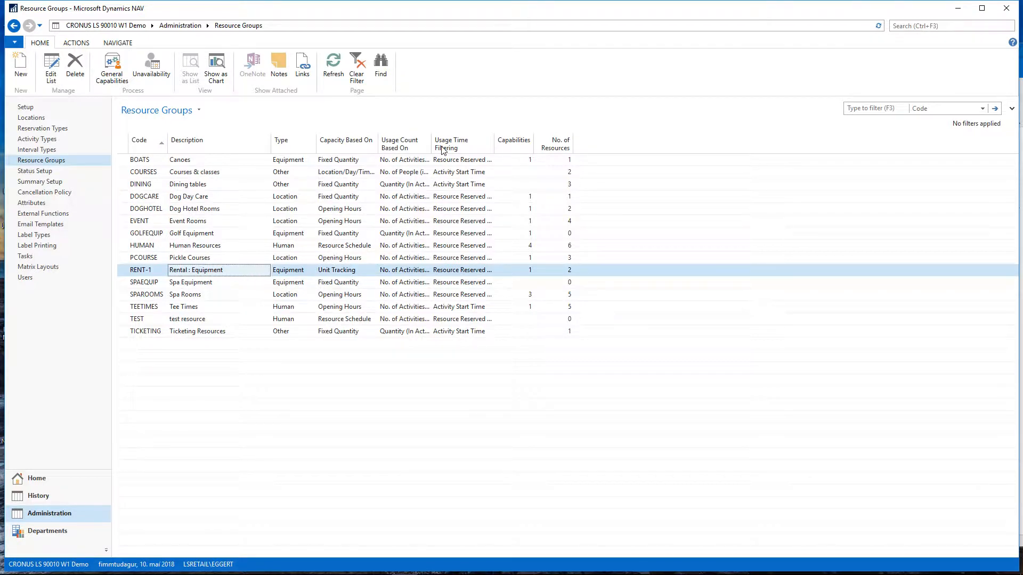
Widen the Usage Count Based On and Usage Time Filtering columns and review both settings for the RENT-1 resource group
left_click_drag(430, 139, 464, 141)
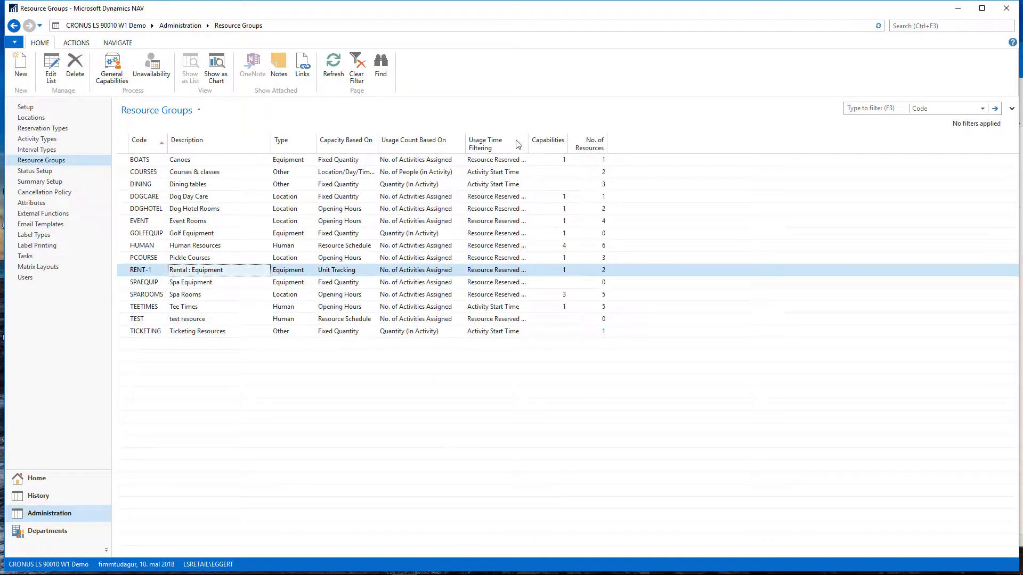
left_click_drag(531, 138, 553, 139)
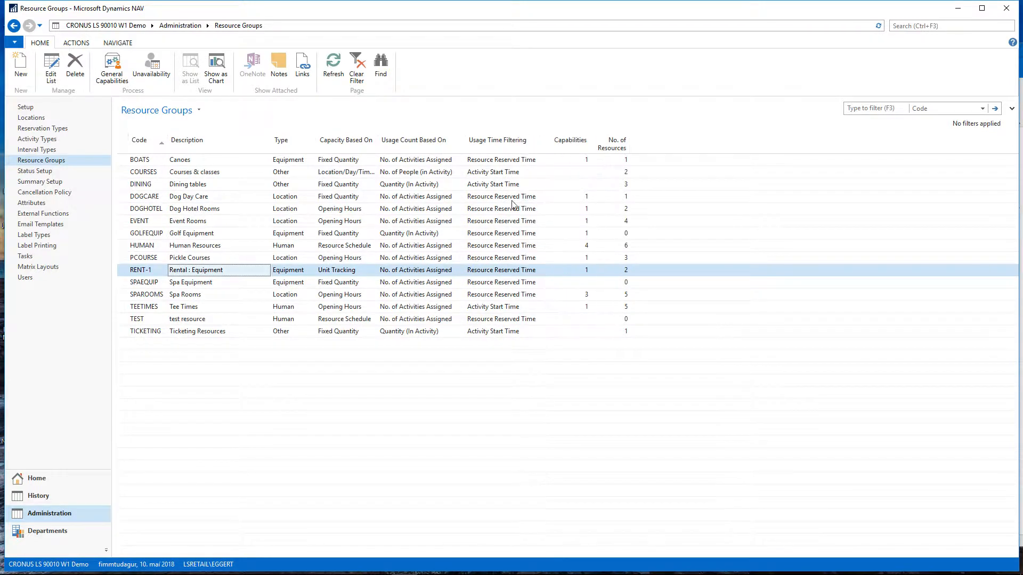
left_click(409, 274)
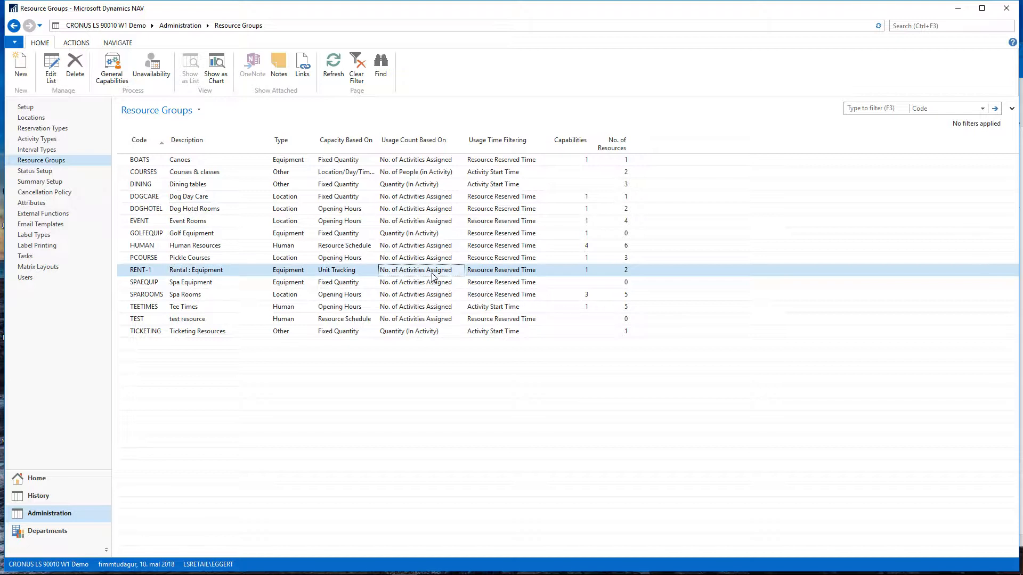
left_click(501, 271)
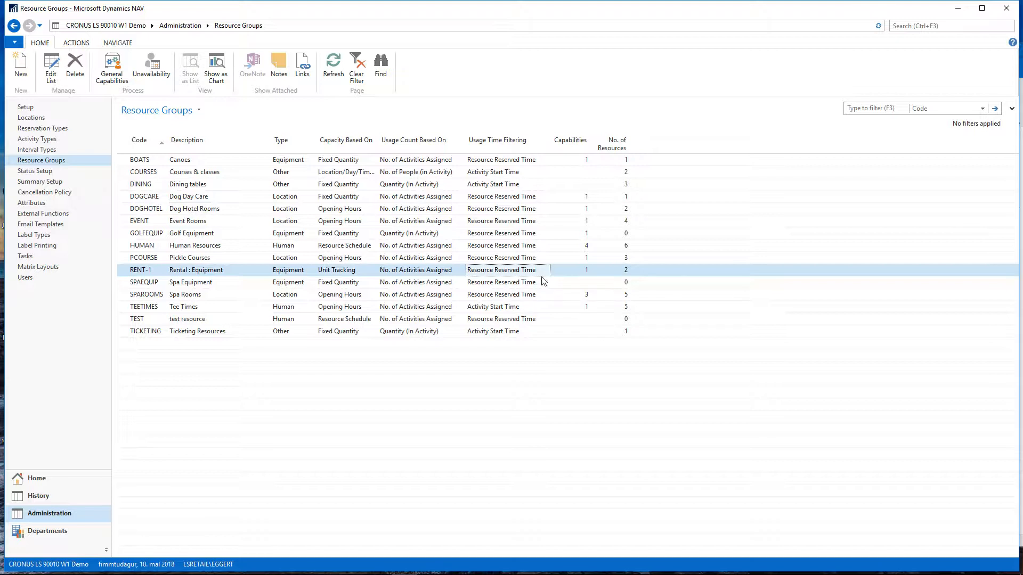
Open the POSCONFIRM activity status card from the status setup and examine the rental Unit Assignments options
left_click(47, 172)
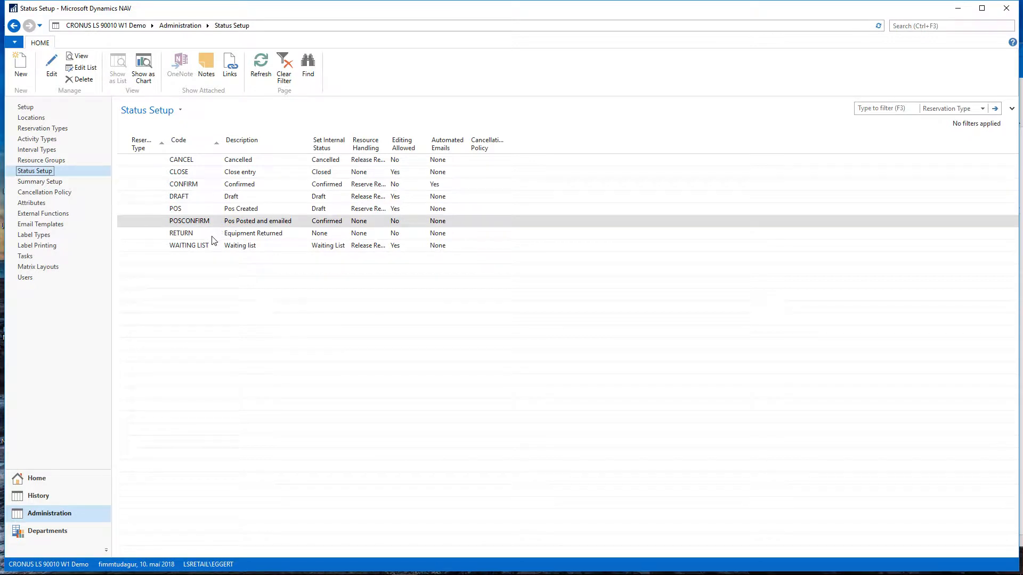
left_click(53, 66)
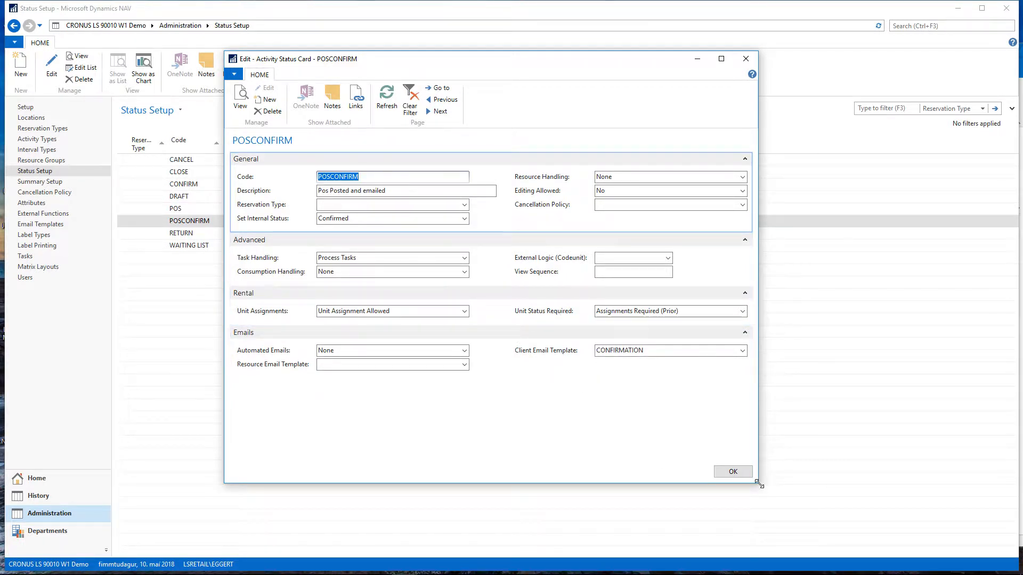
left_click_drag(763, 483, 783, 481)
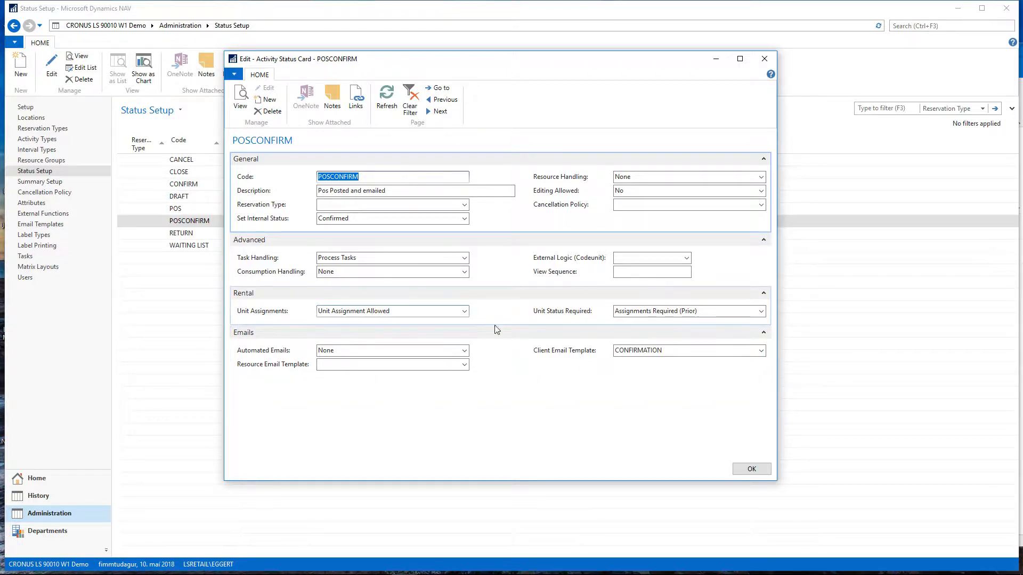
left_click(465, 311)
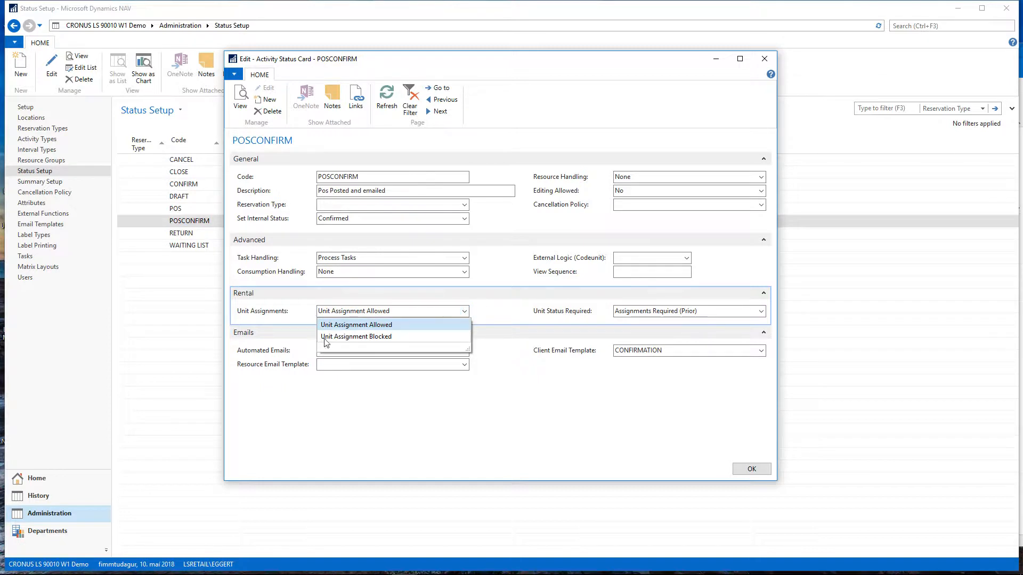
left_click(487, 309)
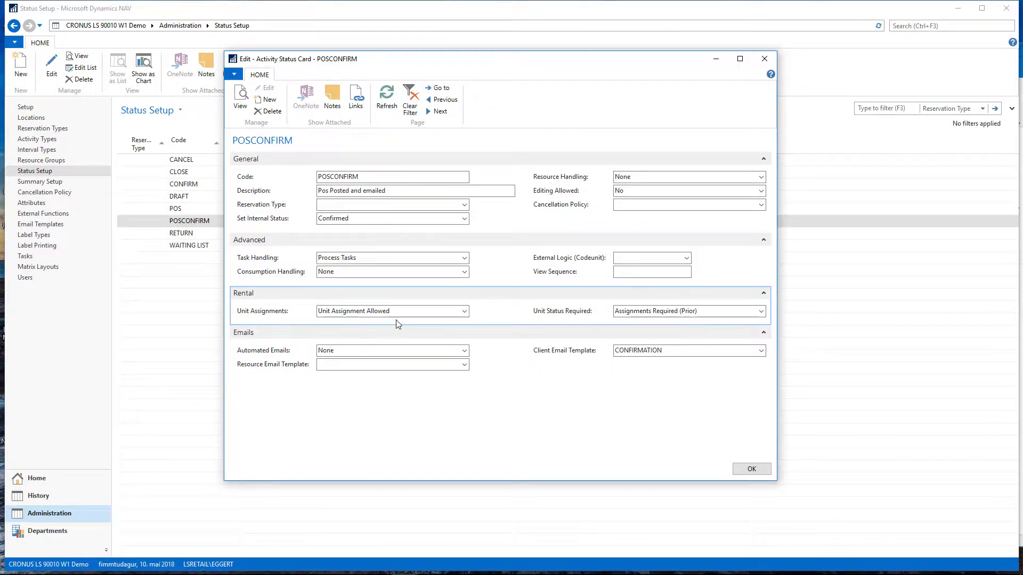
left_click(465, 311)
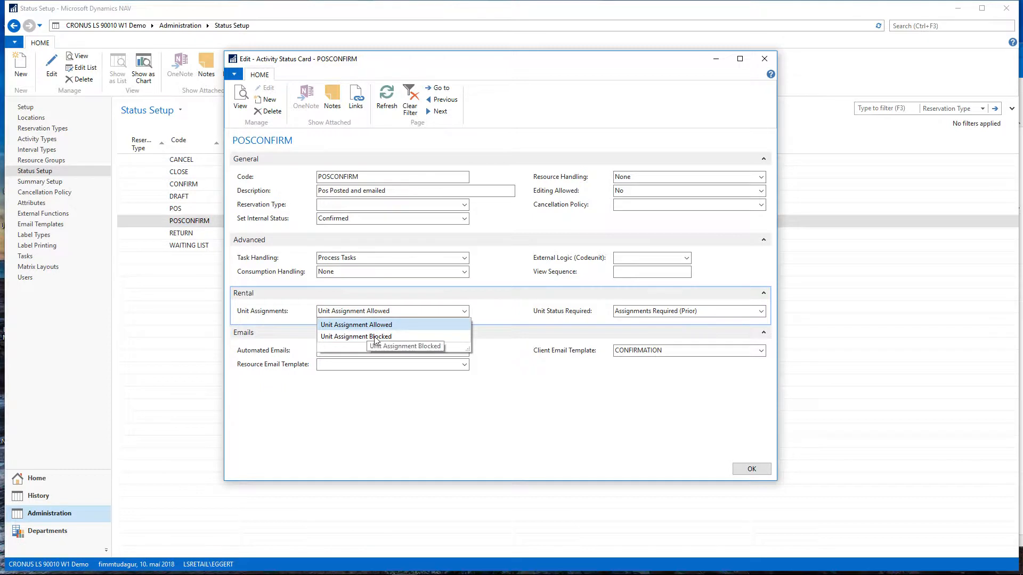
left_click(408, 313)
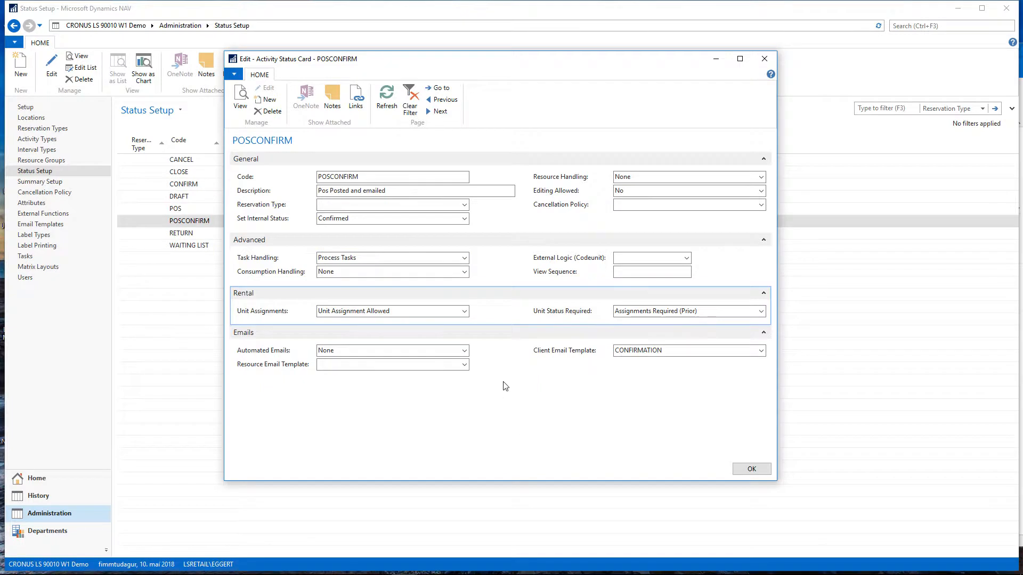
Examine the Unit Status Required options on the POSCONFIRM status card, then close the card
left_click(761, 312)
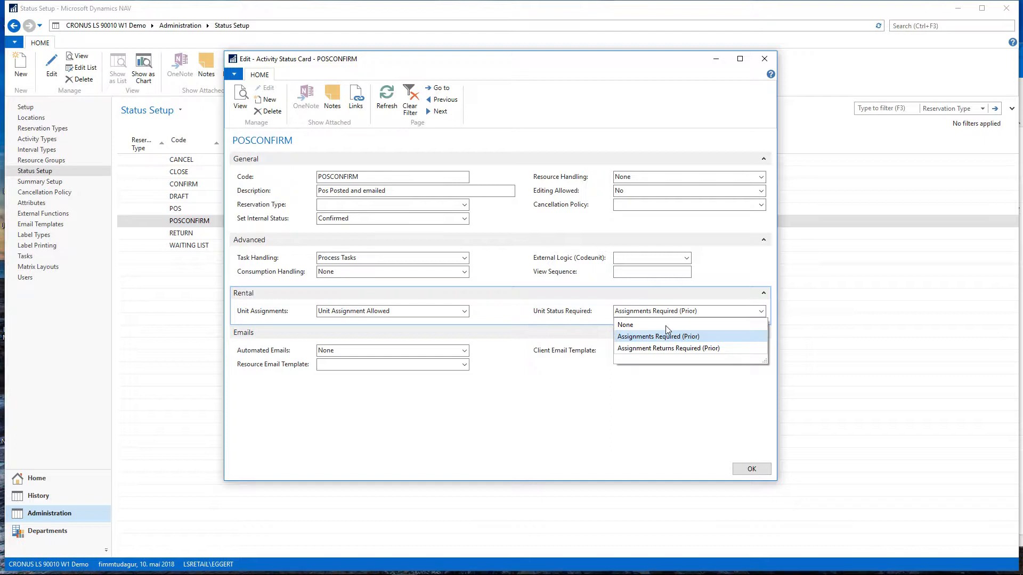
left_click(495, 307)
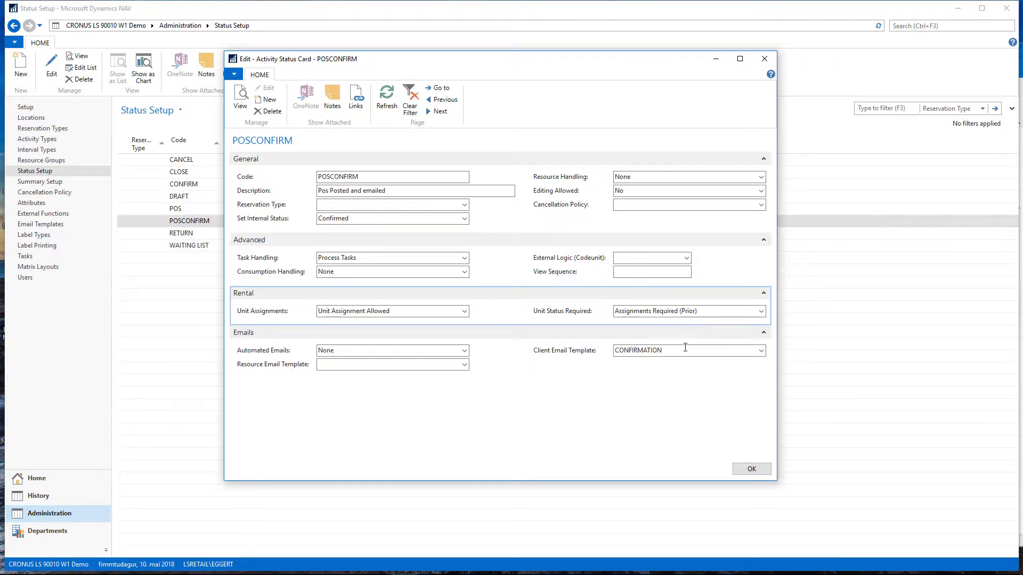
left_click(751, 469)
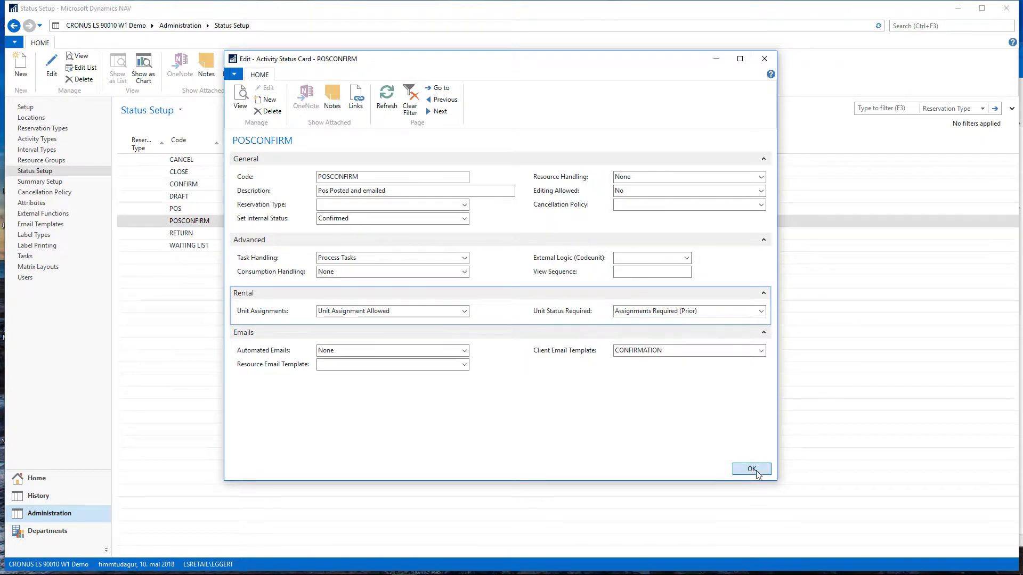
Review the TEST unit attribute in the attributes list and its assignment to the CARRIAGE resource, then close the assignments
left_click(32, 203)
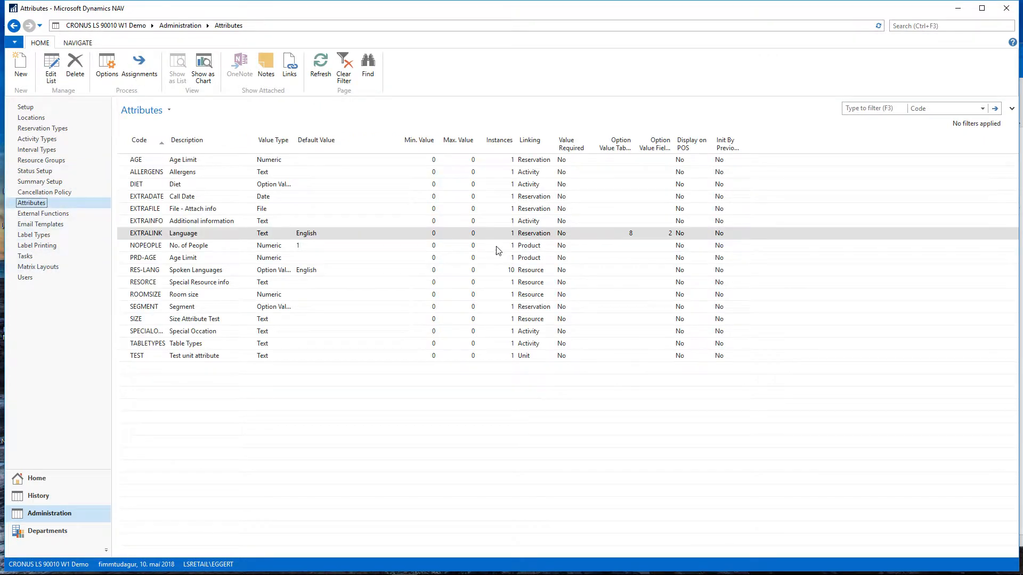
left_click(526, 356)
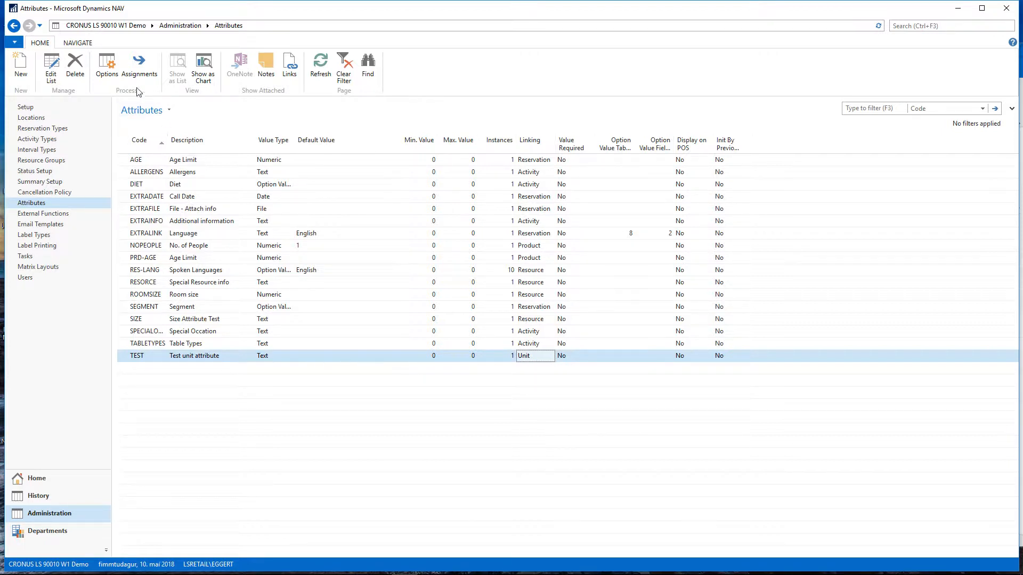
left_click(136, 64)
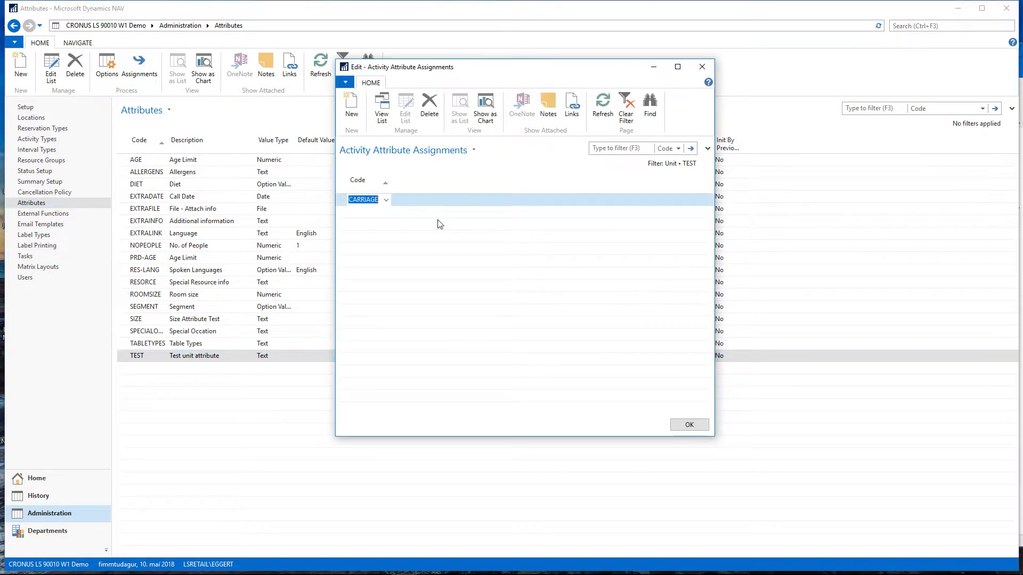
left_click(386, 200)
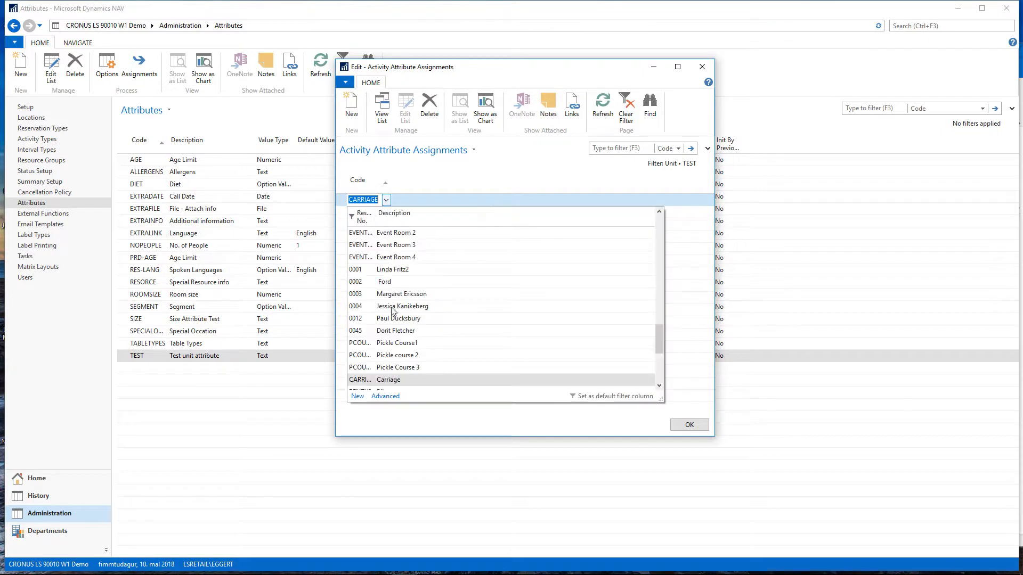
left_click(404, 379)
key("Escape")
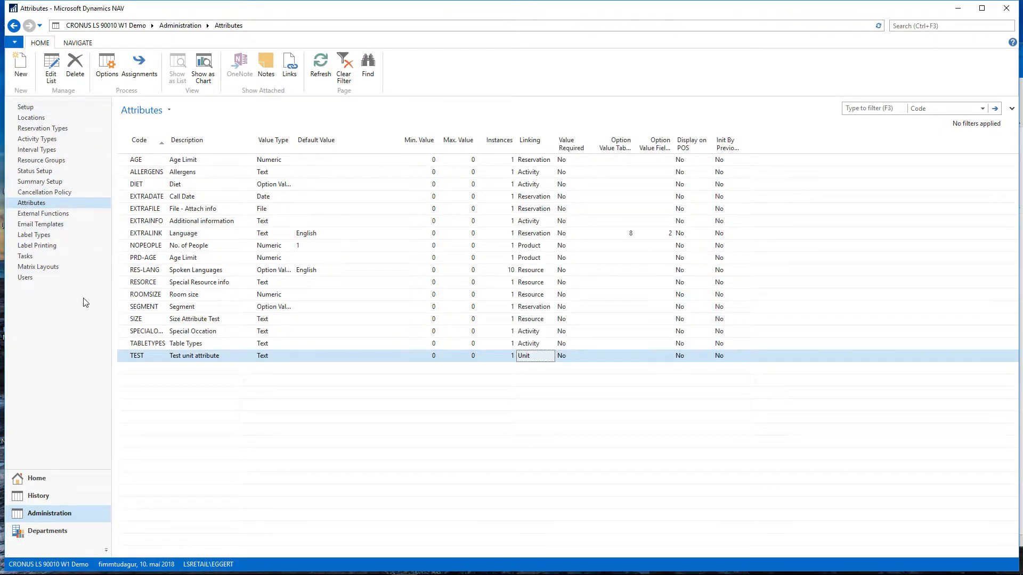
Review the rental product in the home area's products list, then find the CARRIAGE resource of group RENT-1 in the resources list
left_click(46, 482)
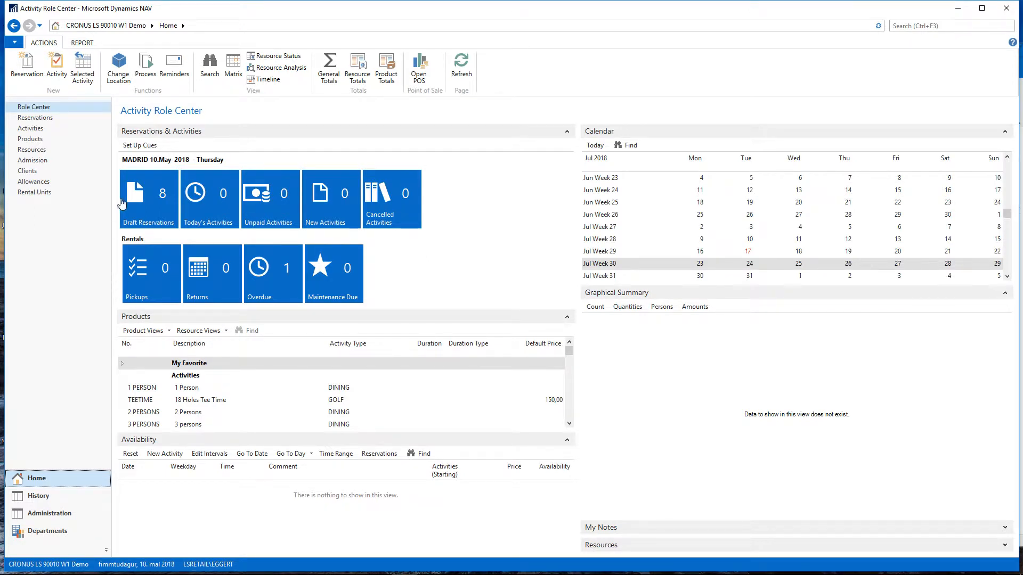
left_click(30, 140)
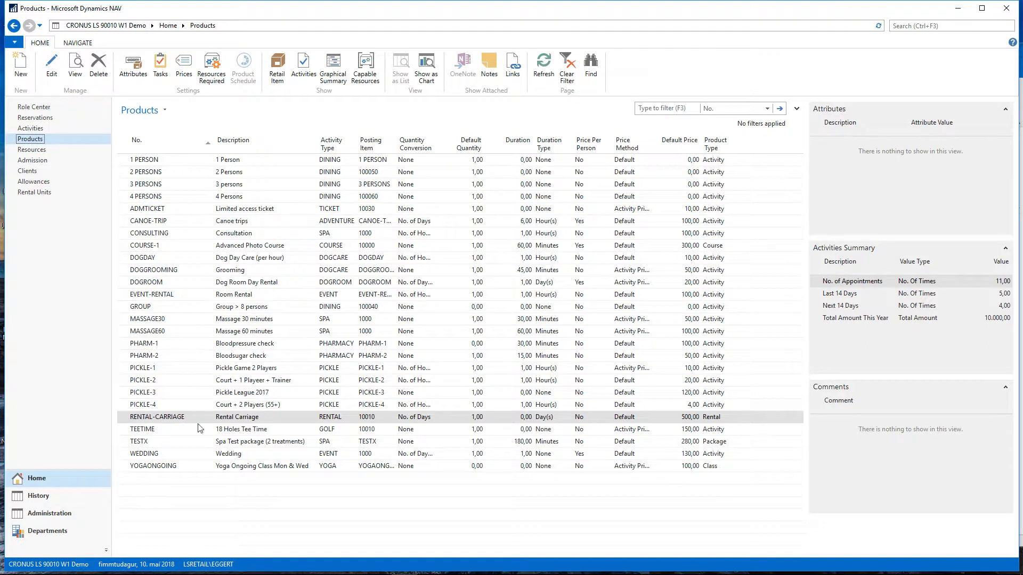
left_click(31, 150)
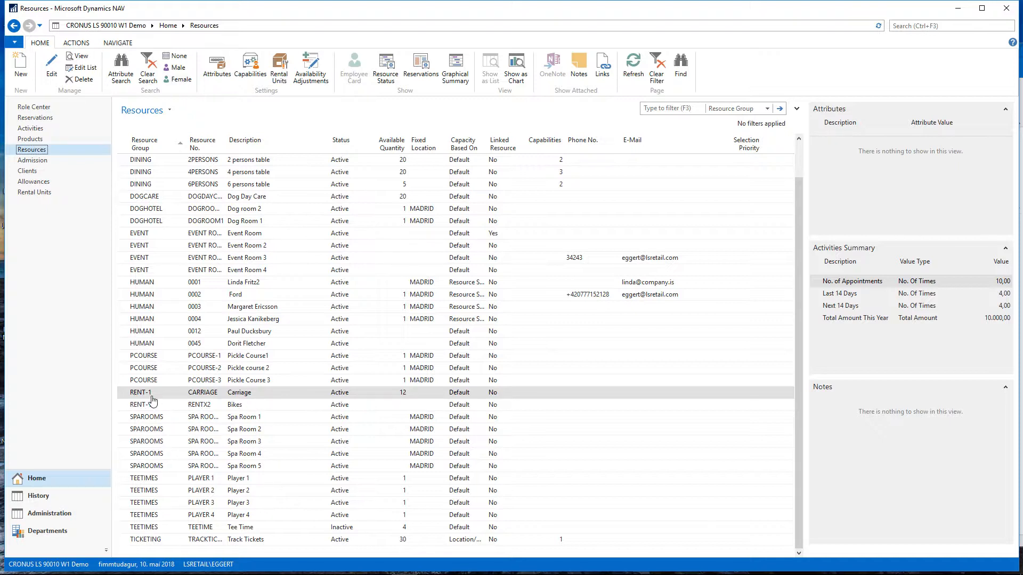
left_click(137, 408)
left_click(138, 396)
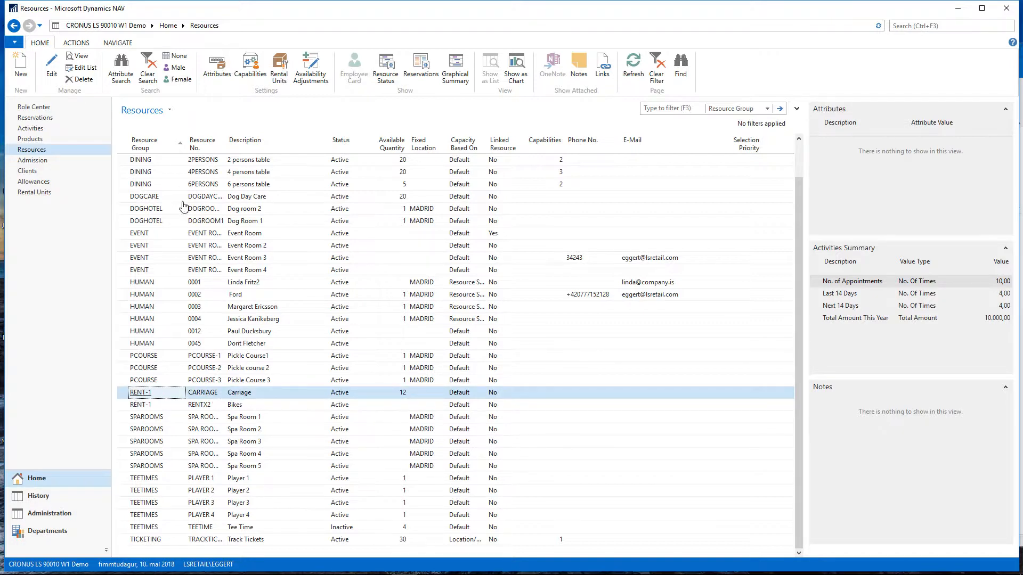
Open the CARRIAGE resource card, check its Resource Group and Available Quantity, and show its rental units
left_click(51, 68)
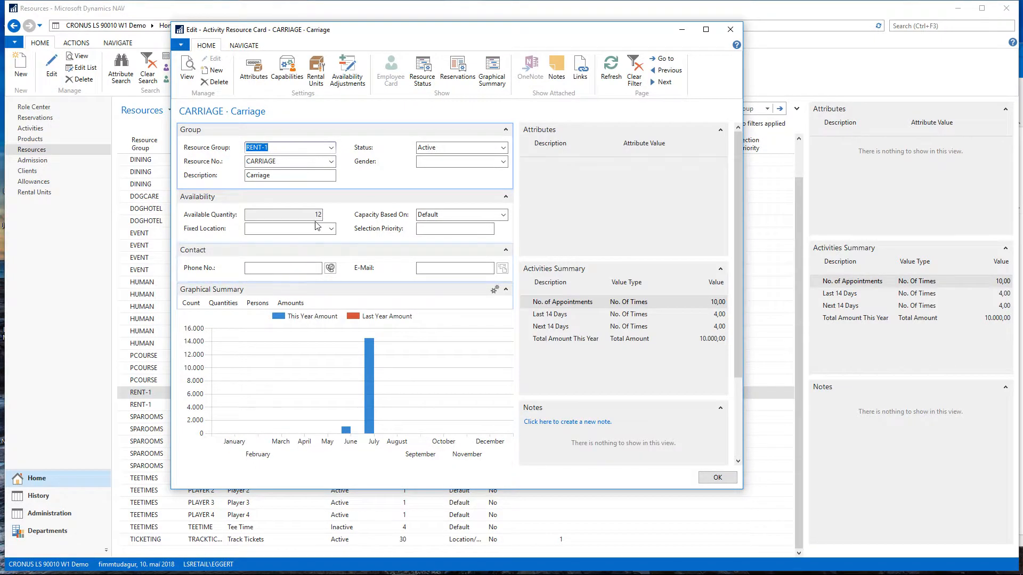
left_click(331, 148)
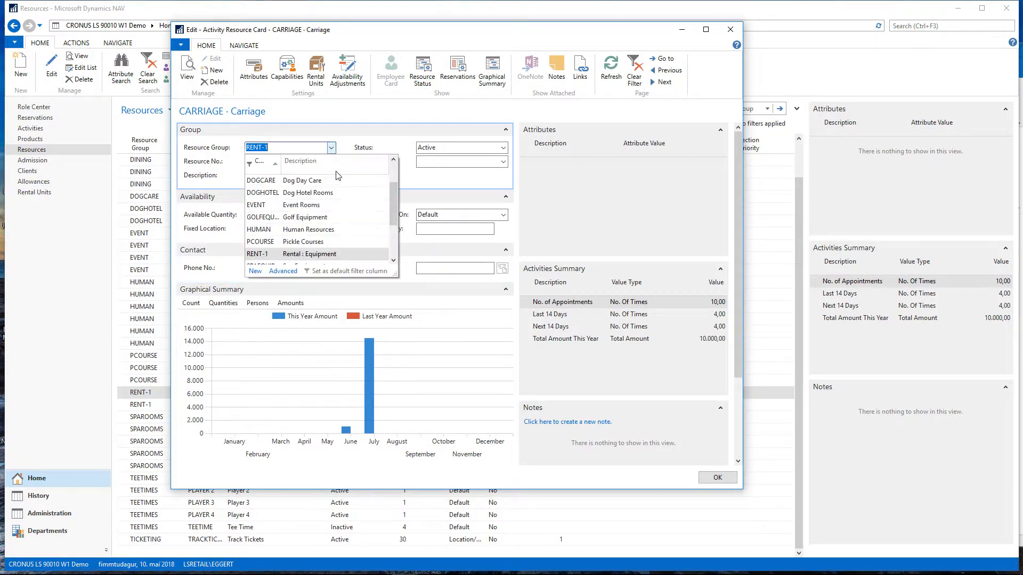
left_click(318, 255)
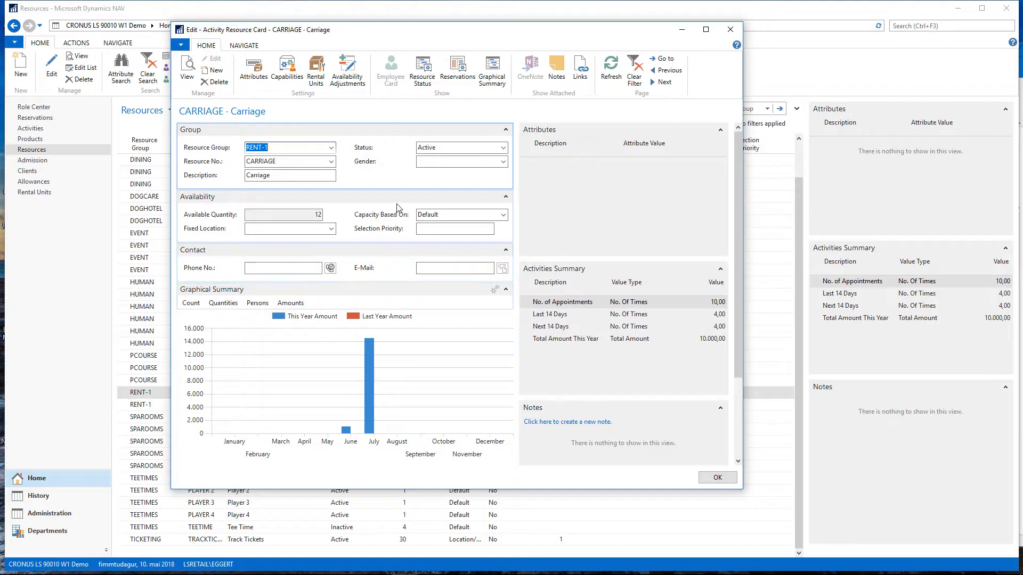
left_click(272, 215)
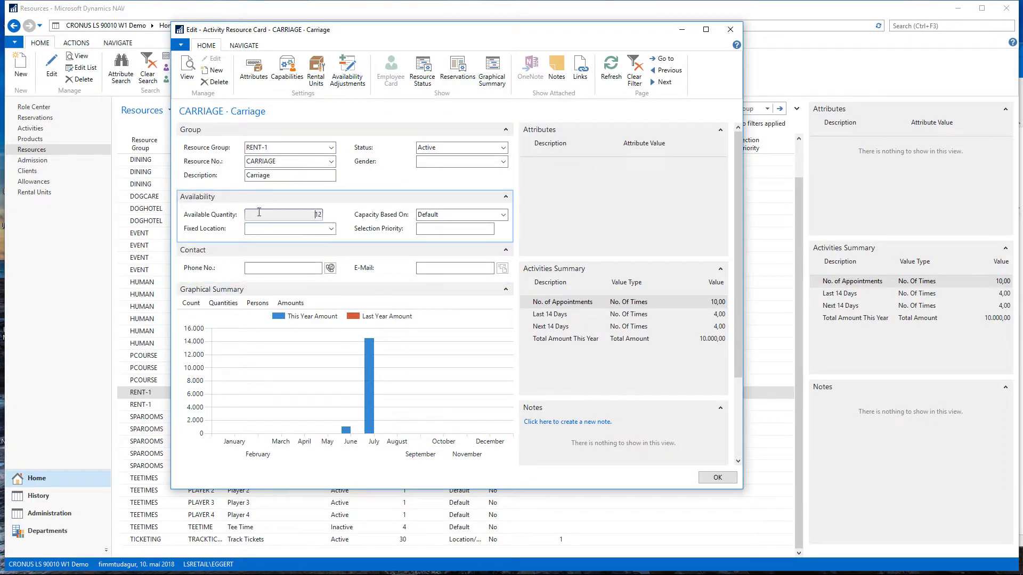
left_click(316, 68)
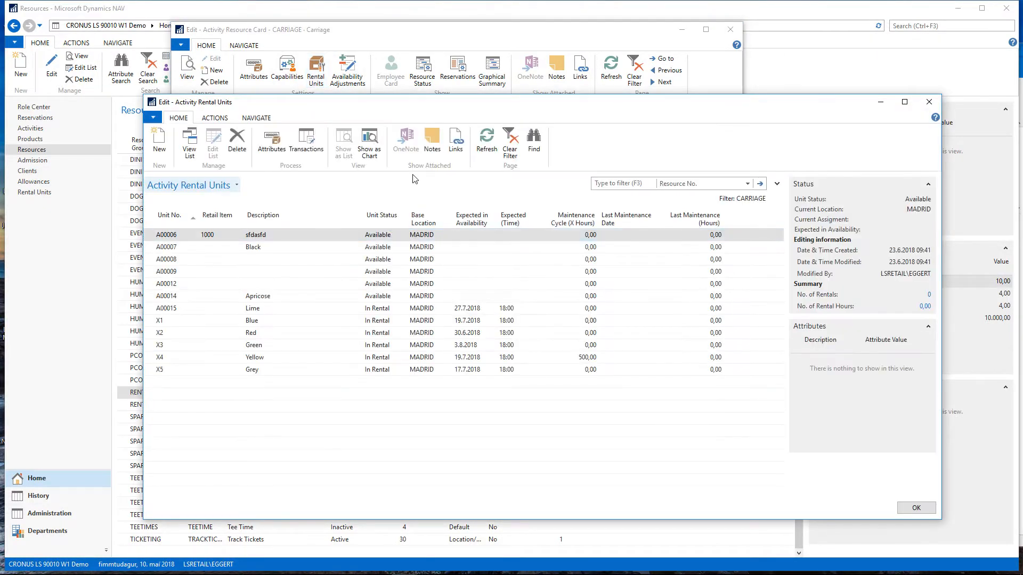
key("Down")
key("Down")
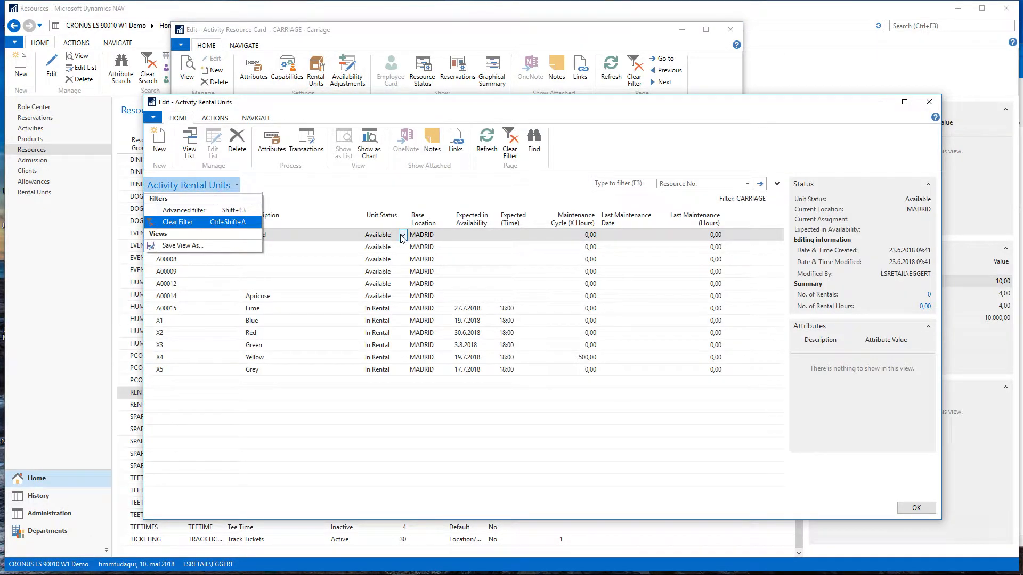
key("Escape")
key("Escape")
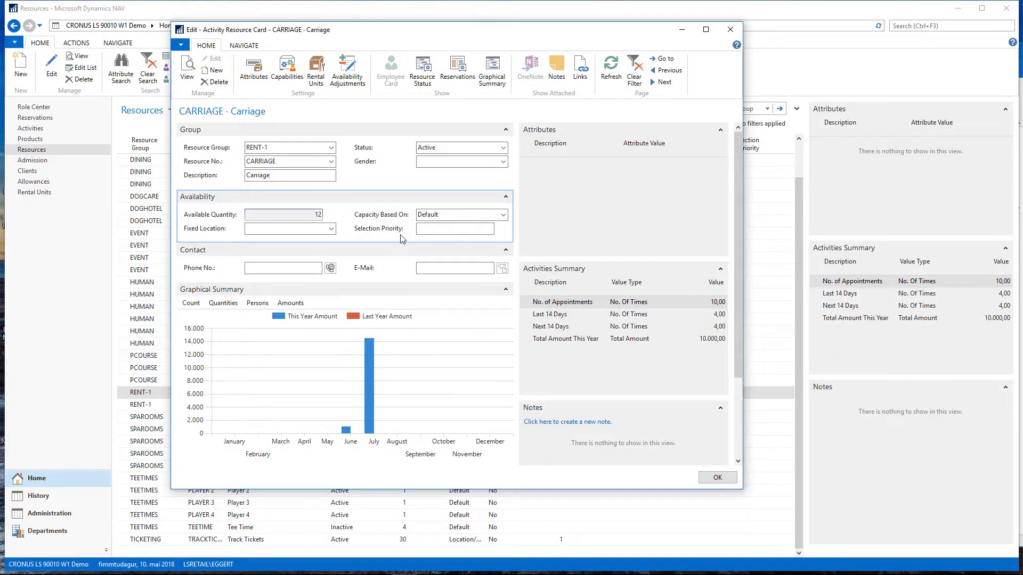
Open the rental units of the CARRIAGE resource and look through the units from A00015 (Lime) to X5 (Grey)
left_click(316, 68)
left_click(277, 307)
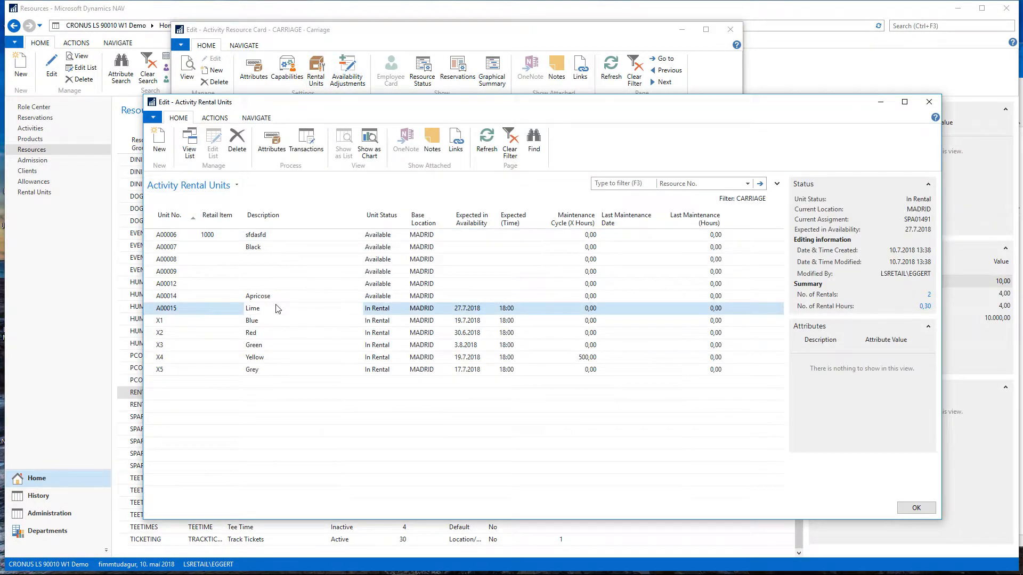
key("Down")
key("Down")
key("Down")
key("Down")
key("Down")
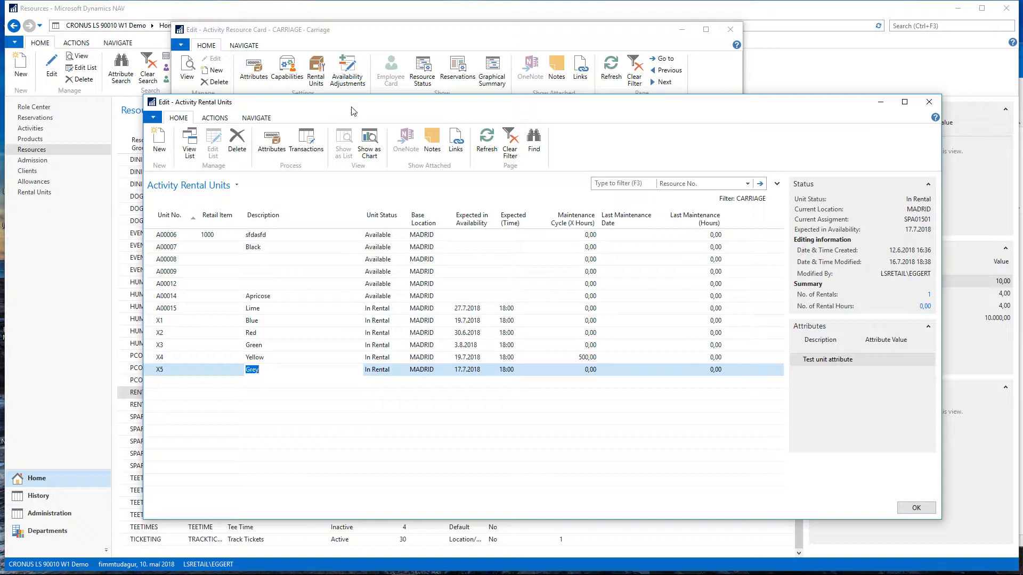
Move the rental units window lower and look back through the units from X1 (Blue) up to A00006
left_click_drag(351, 110, 349, 181)
left_click(279, 397)
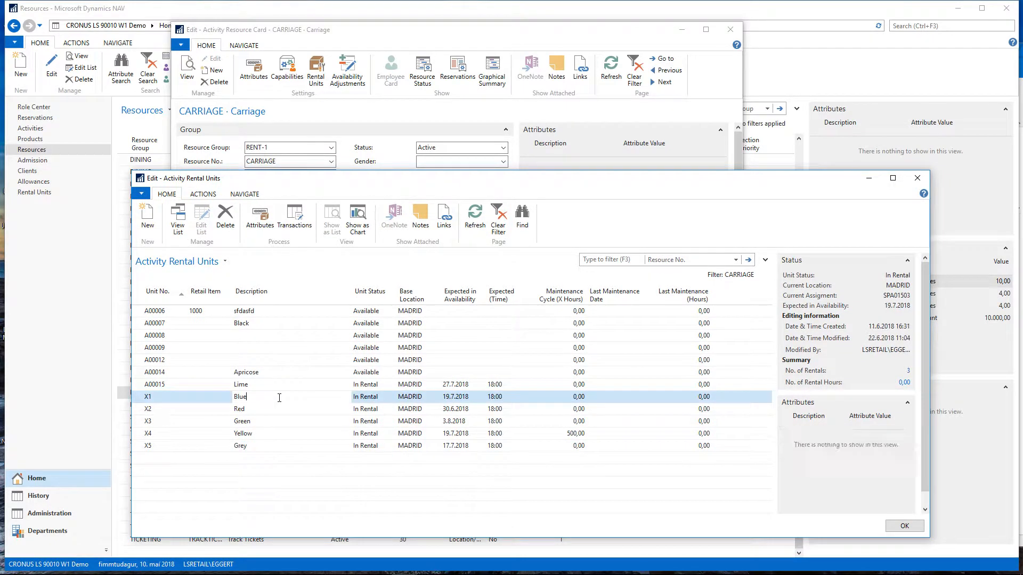
key("Up")
key("Up")
key("Up")
key("Up")
key("Up")
key("Up")
key("Up")
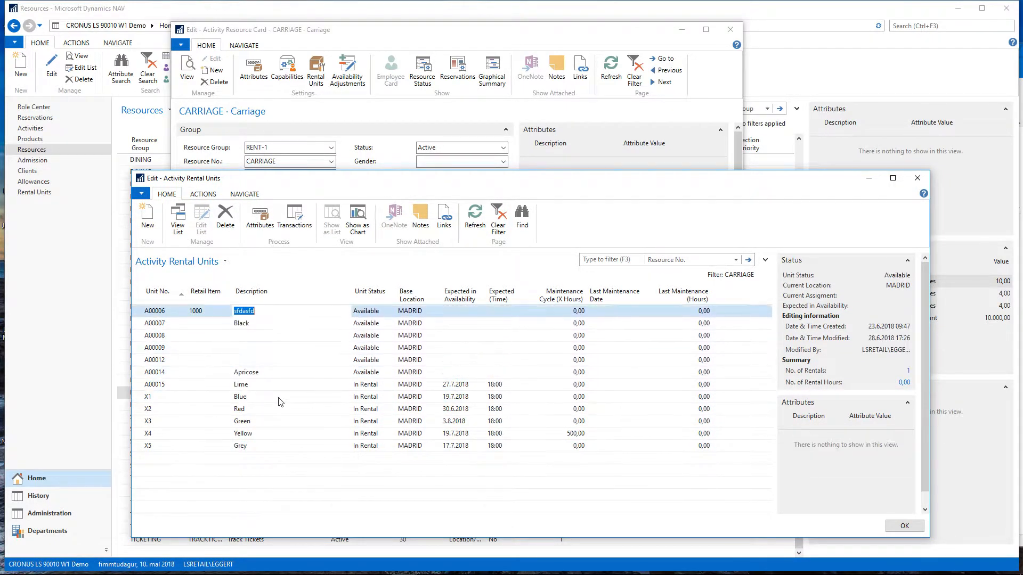
Look through the rental units from A00006 down to X4 (Yellow), checking each unit's status details
key("Down")
key("Down")
key("Down")
key("Down")
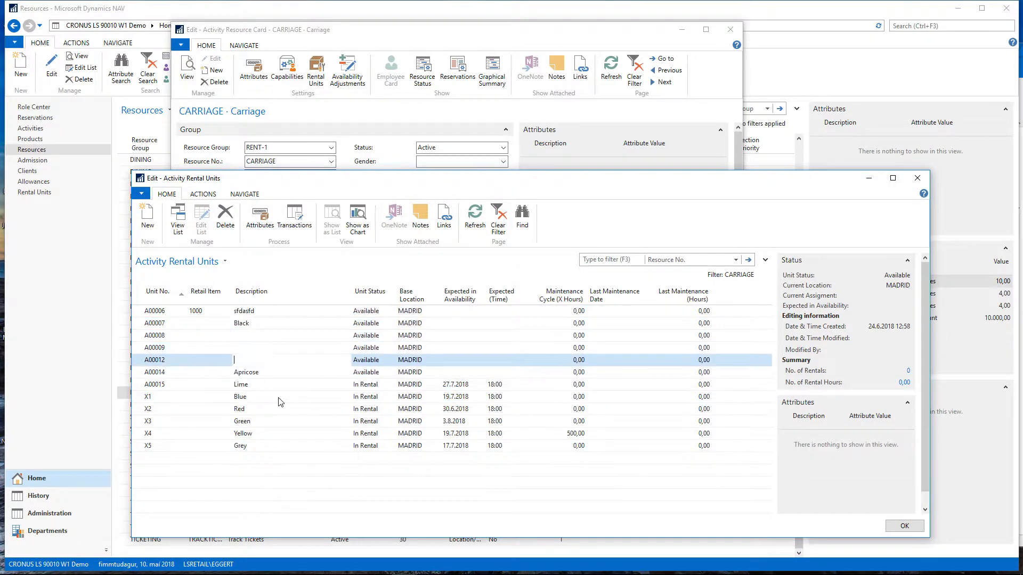
key("Down")
key("Down")
key("Down")
key("Down")
key("Down")
key("Down")
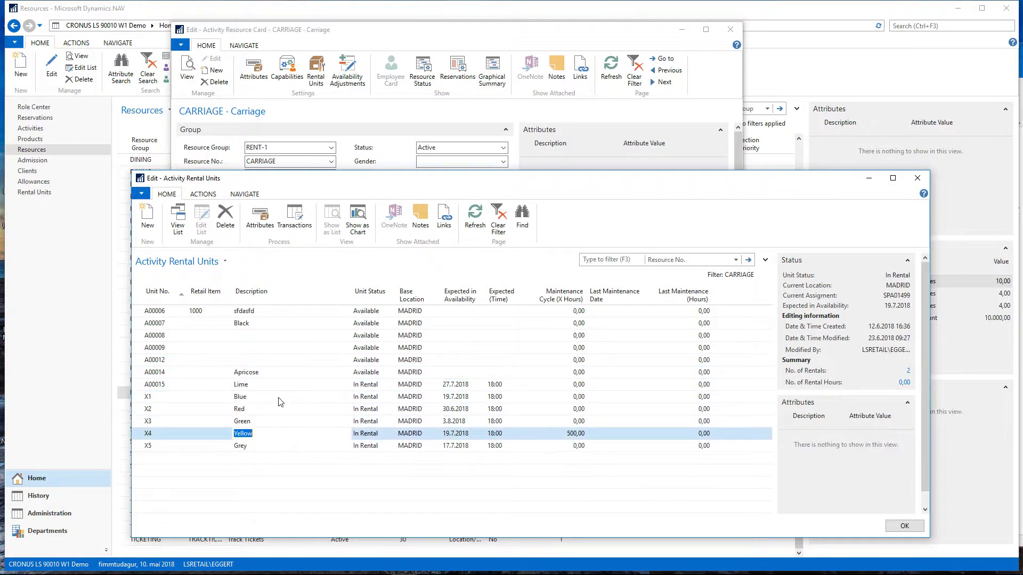
Examine the Unit Status options for rental unit X4, then dismiss them without changing the status
key("Tab")
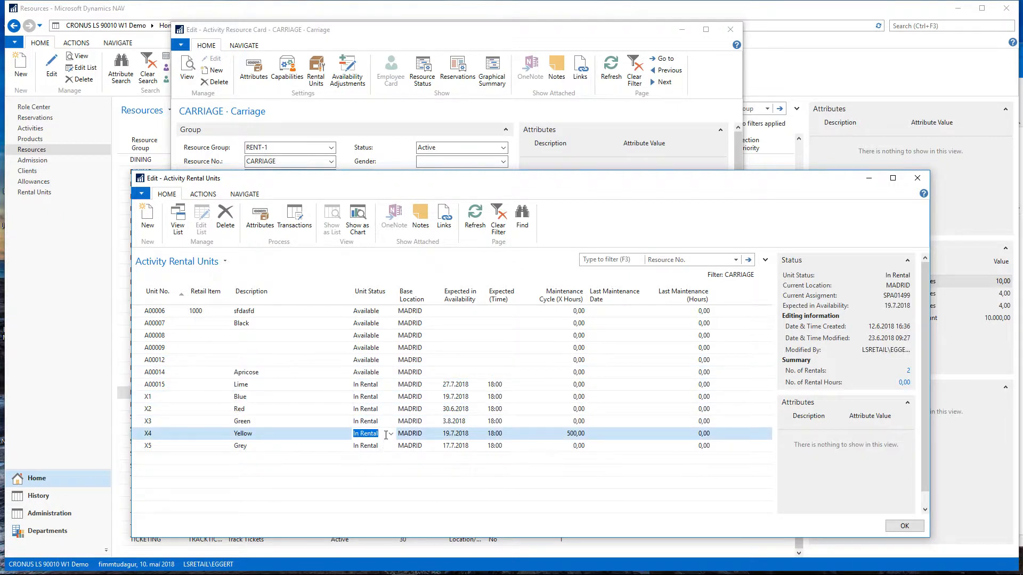
left_click(391, 434)
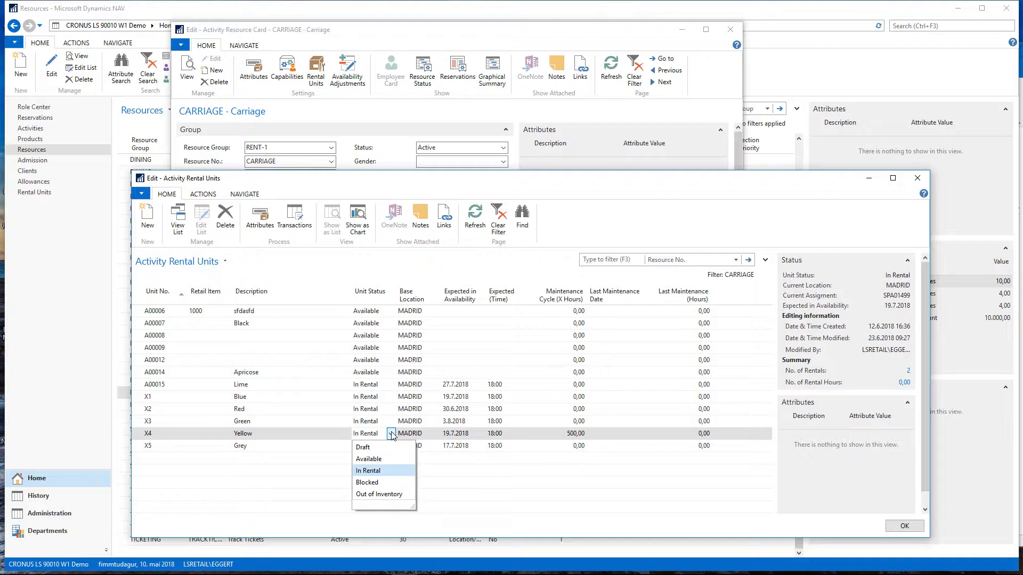
key("Up")
key("Up")
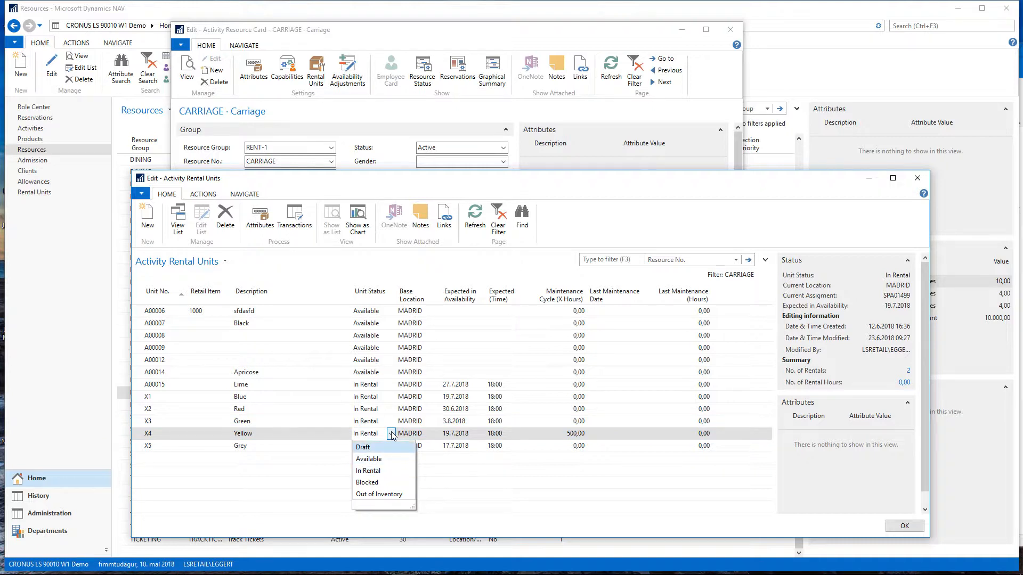
key("Down")
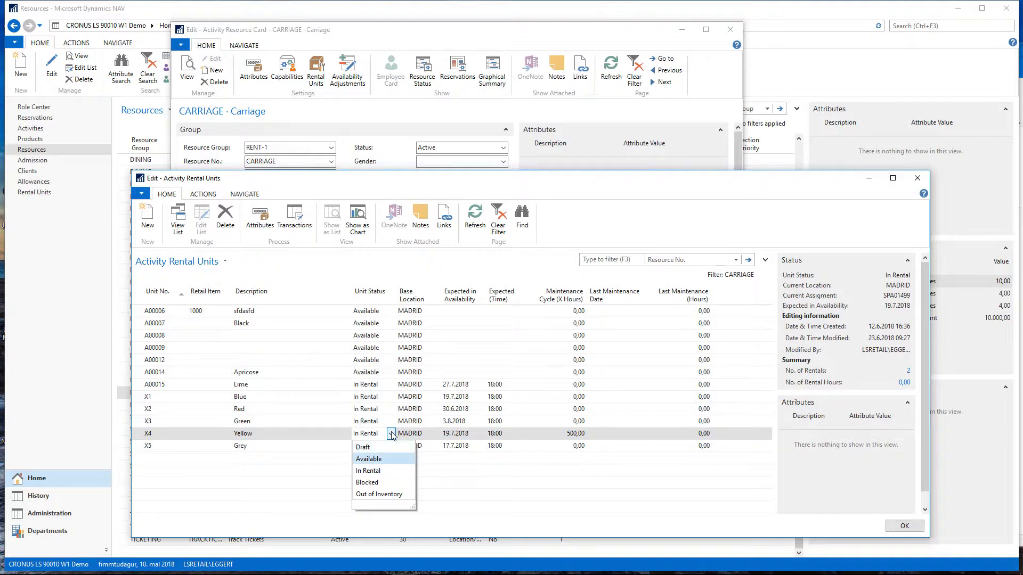
key("Escape")
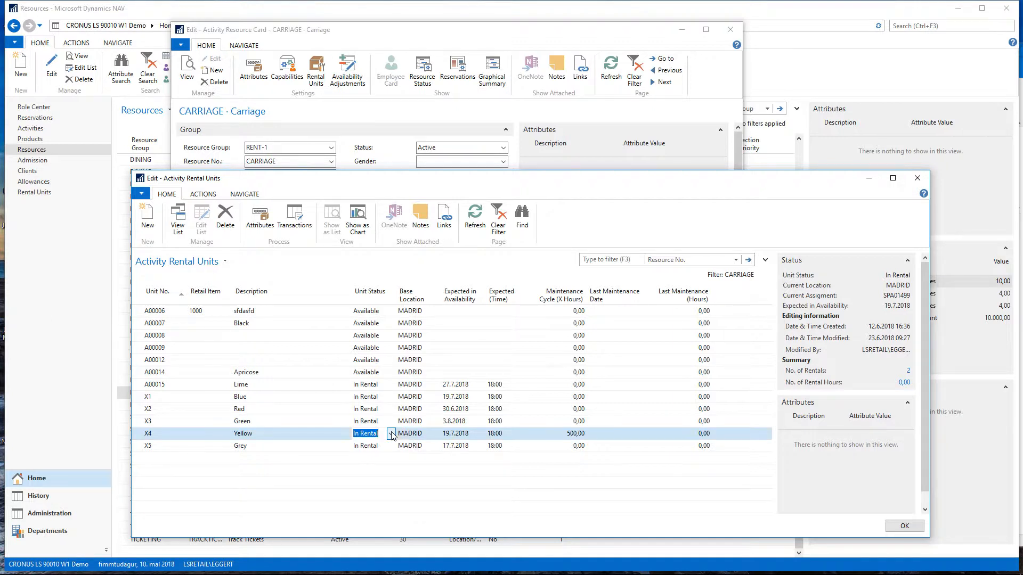
Check the Base Location and the expected availability date and time of rental unit X4
key("Tab")
key("Tab")
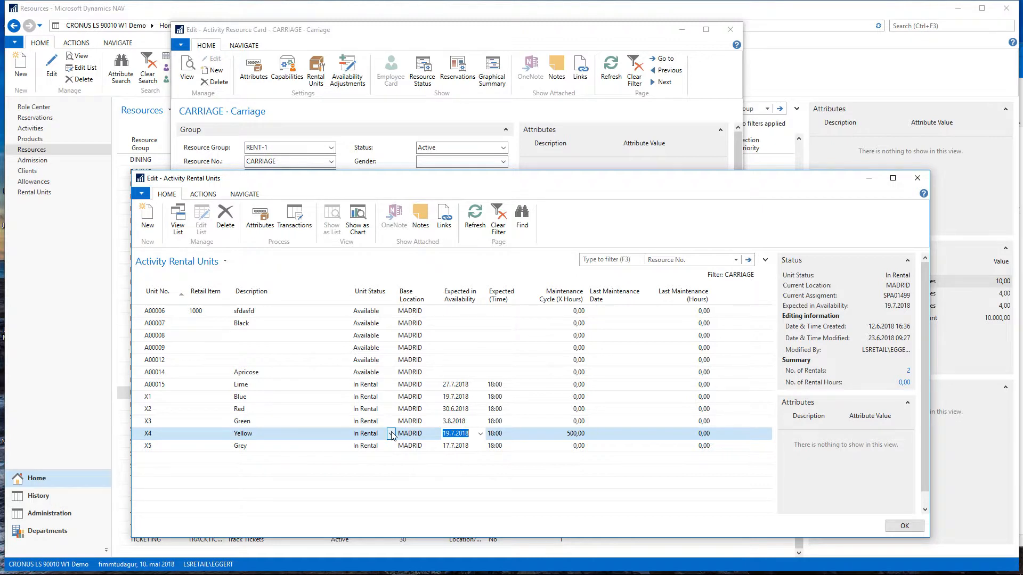
key("Tab")
key("shift+Tab")
Move the rental units window higher and re-examine the Unit Status options for X4, including Blocked, without selecting a new one
left_click_drag(469, 187, 444, 151)
left_click(344, 398)
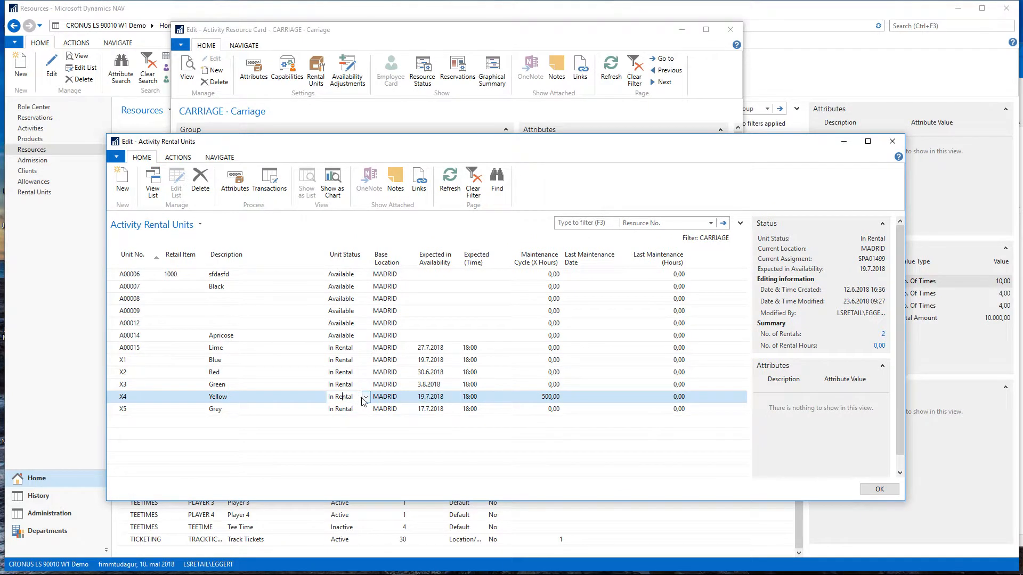
left_click(365, 398)
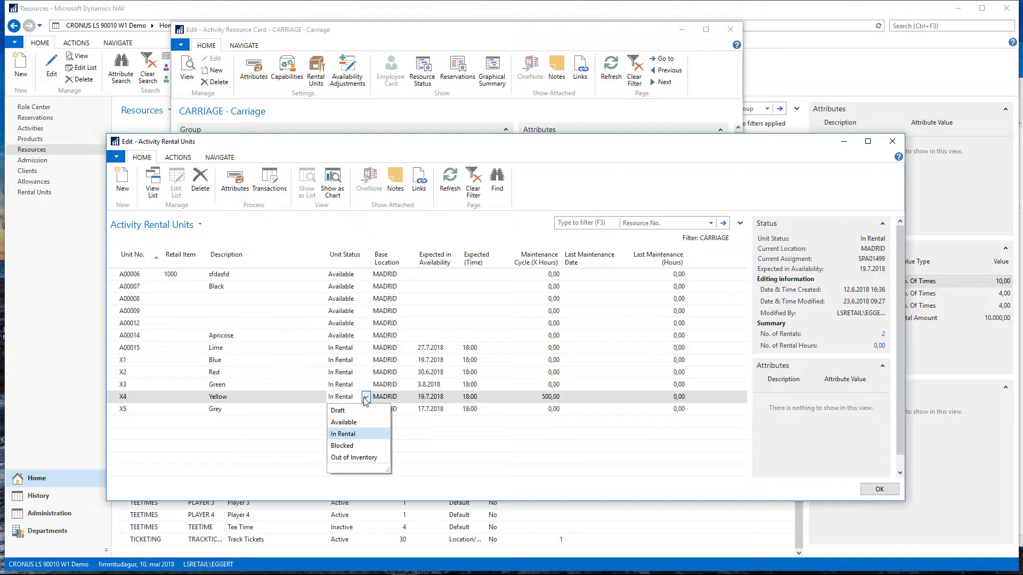
key("Down")
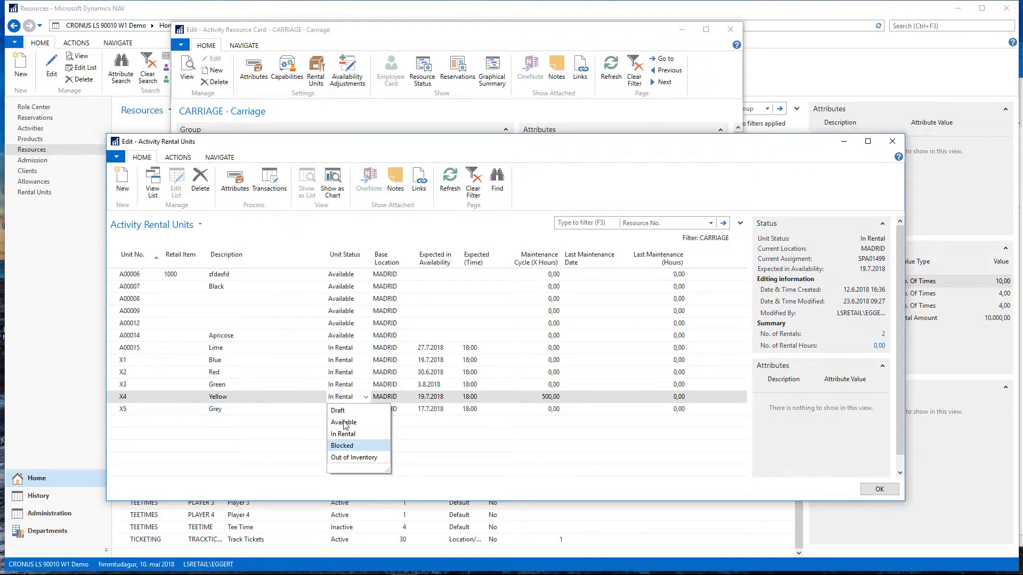
left_click(419, 414)
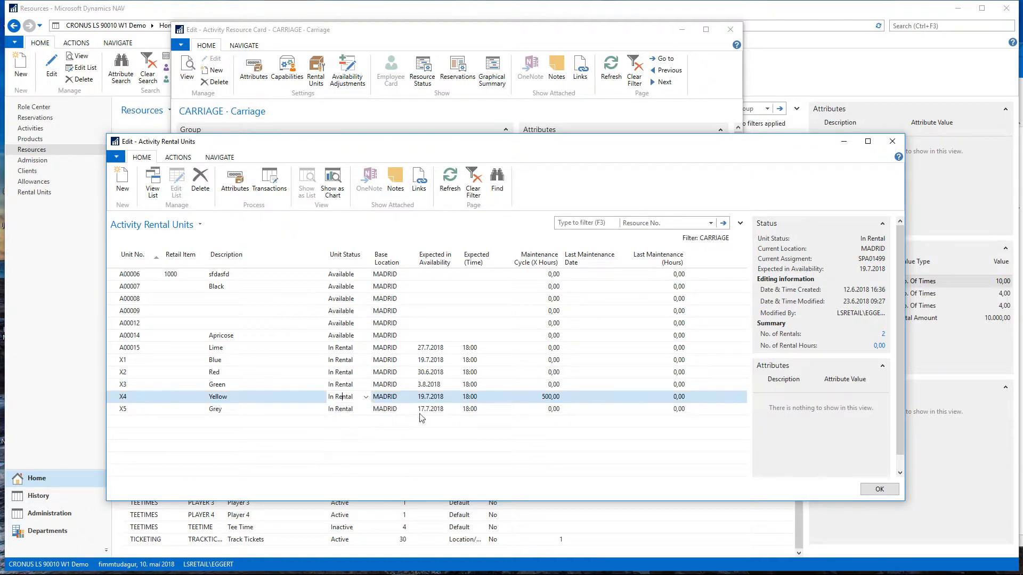
Check the expected availability date and time of rental unit X3, then view its unit transactions and close them
left_click(434, 387)
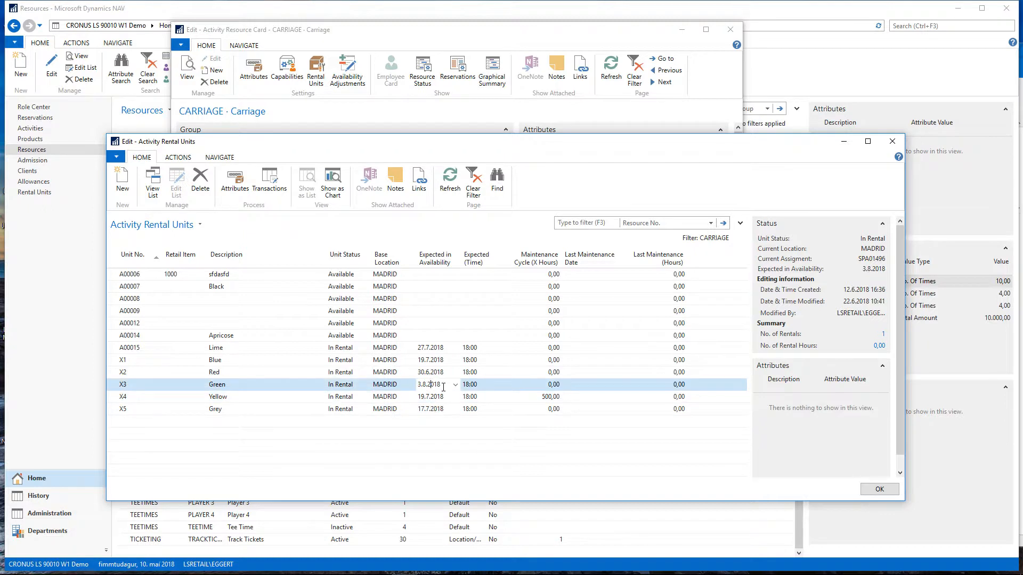
left_click(468, 386)
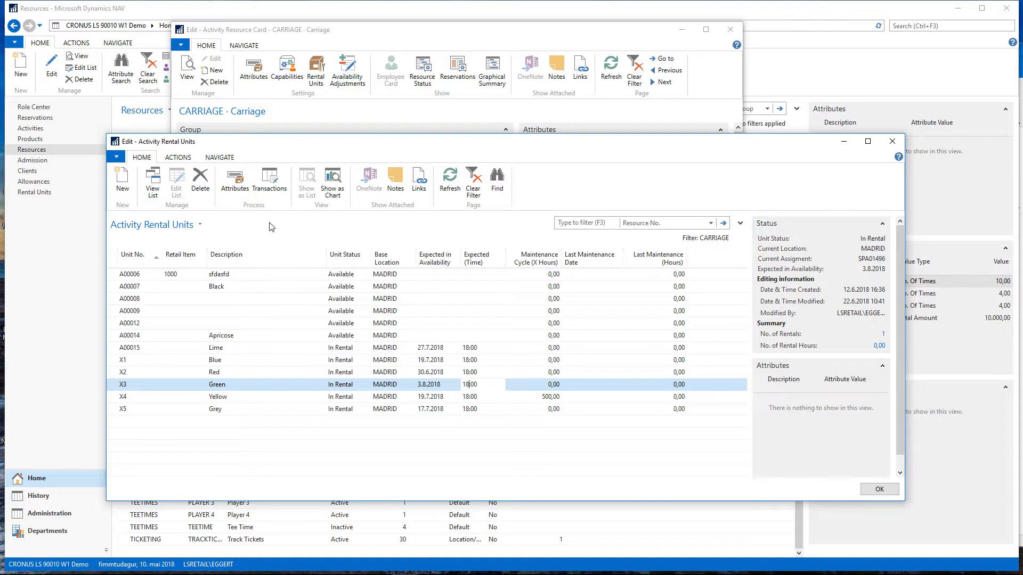
left_click(269, 181)
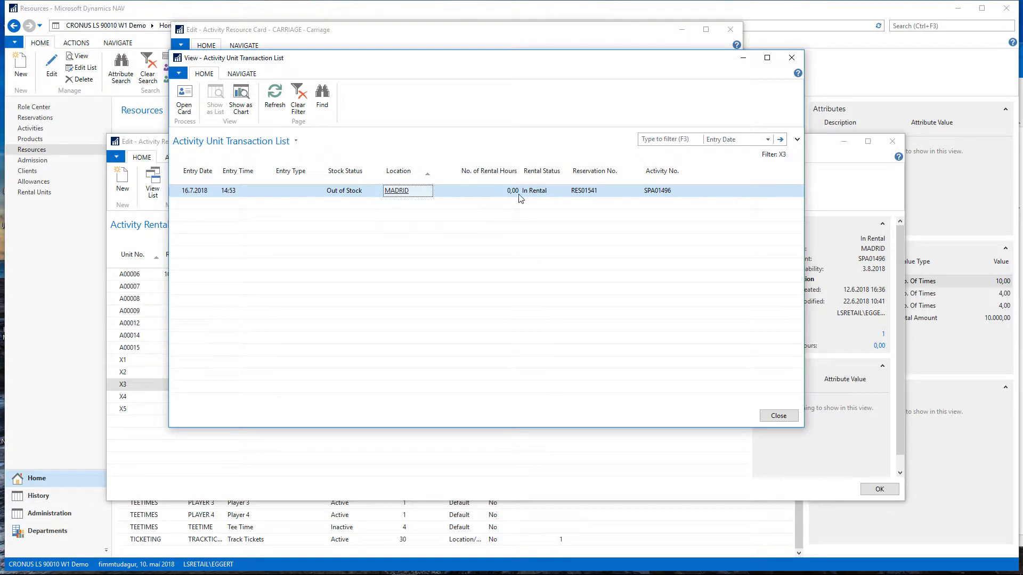
key("Escape")
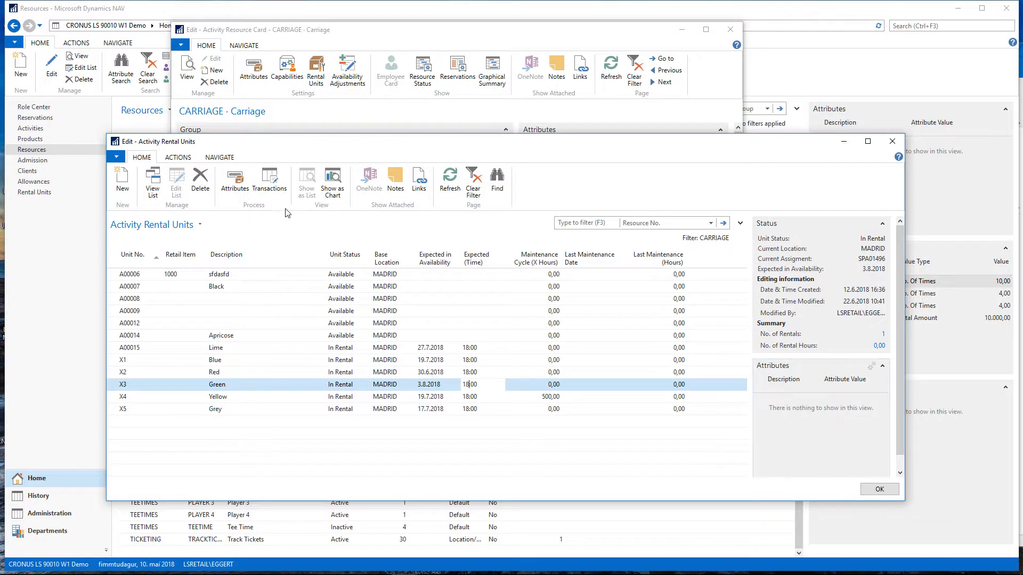
Add the Test unit attribute to rental unit X3, leaving its attribute value blank
left_click(235, 182)
left_click(199, 99)
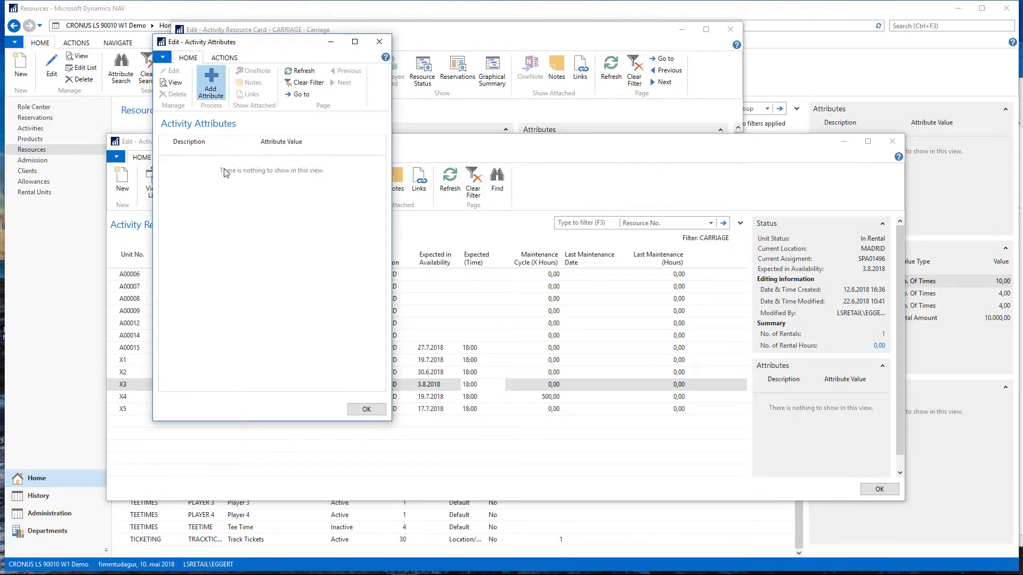
left_click(278, 435)
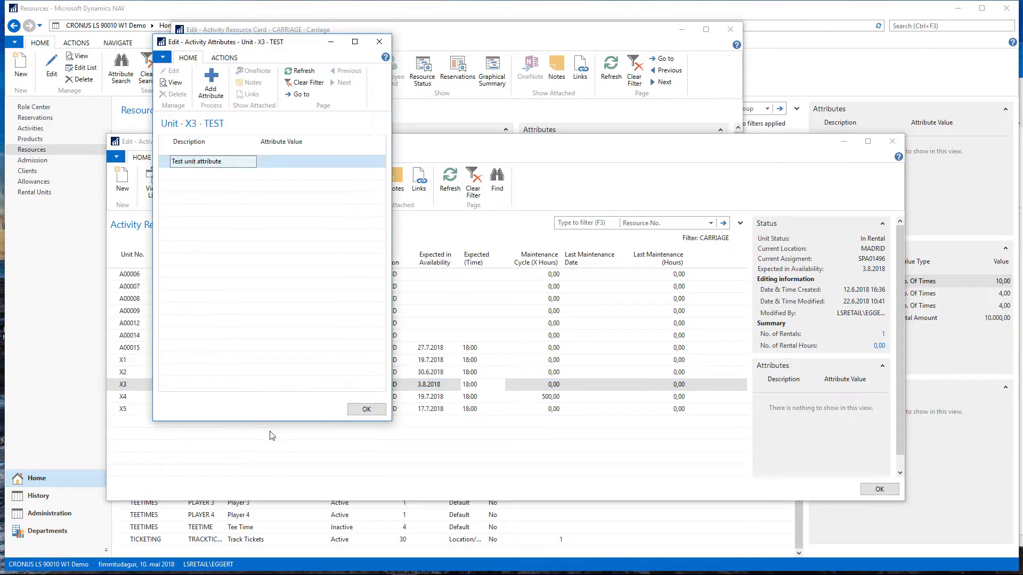
key("Tab")
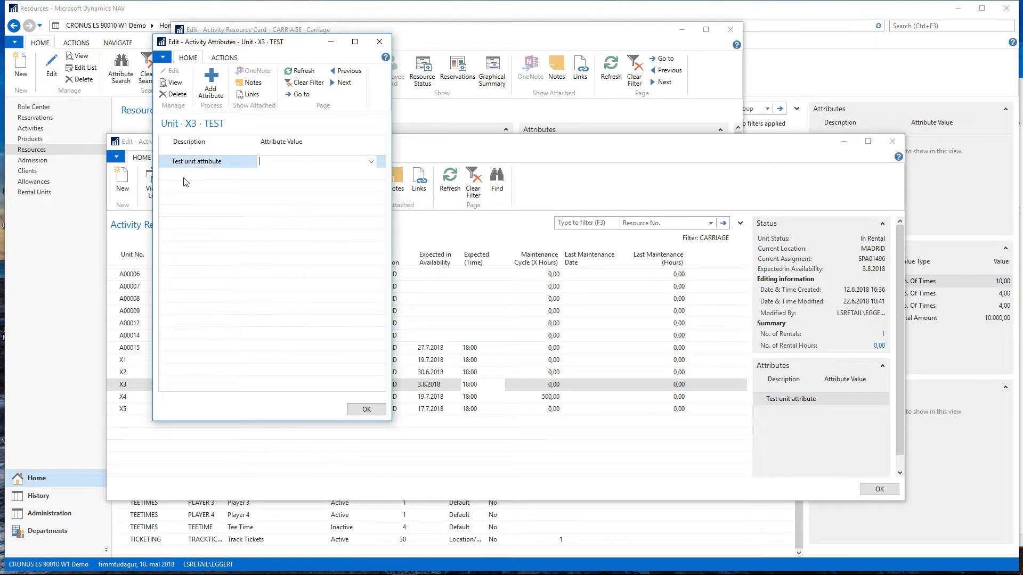
left_click(367, 409)
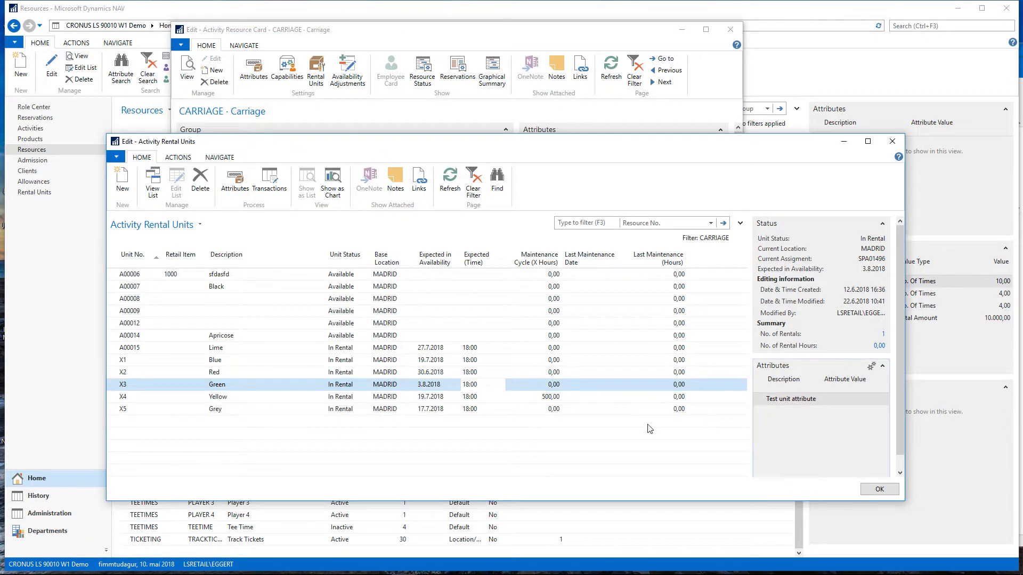
Check the expected availability dates of units X4 and X3, then close the rental units list and the CARRIAGE resource card
left_click(447, 399)
left_click(437, 389)
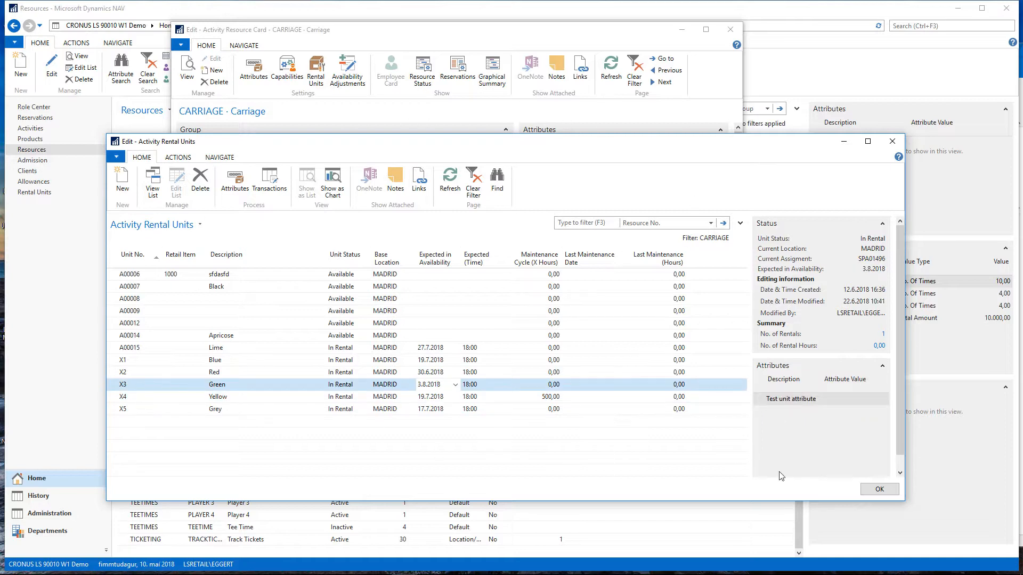
left_click(880, 490)
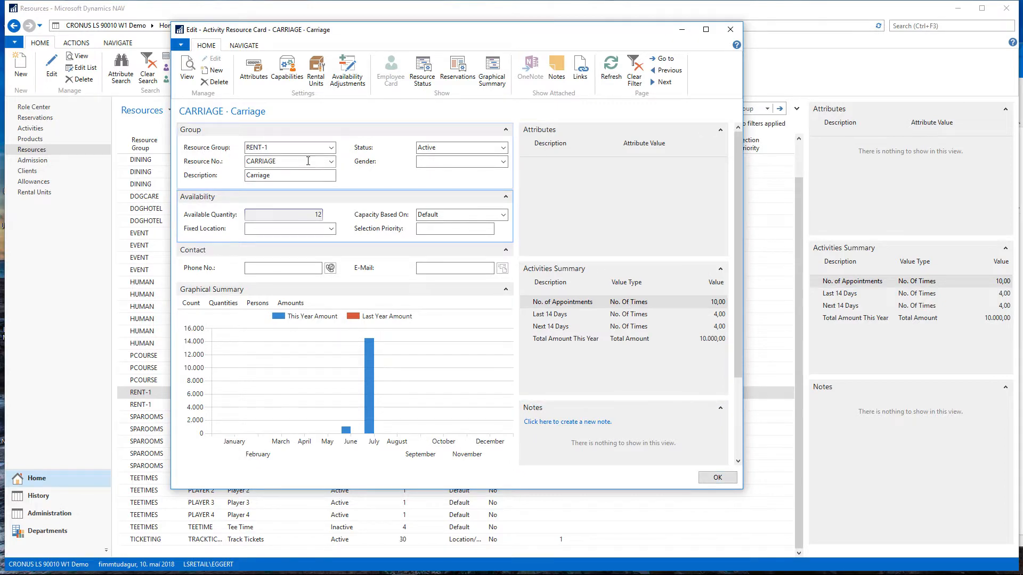
left_click(717, 478)
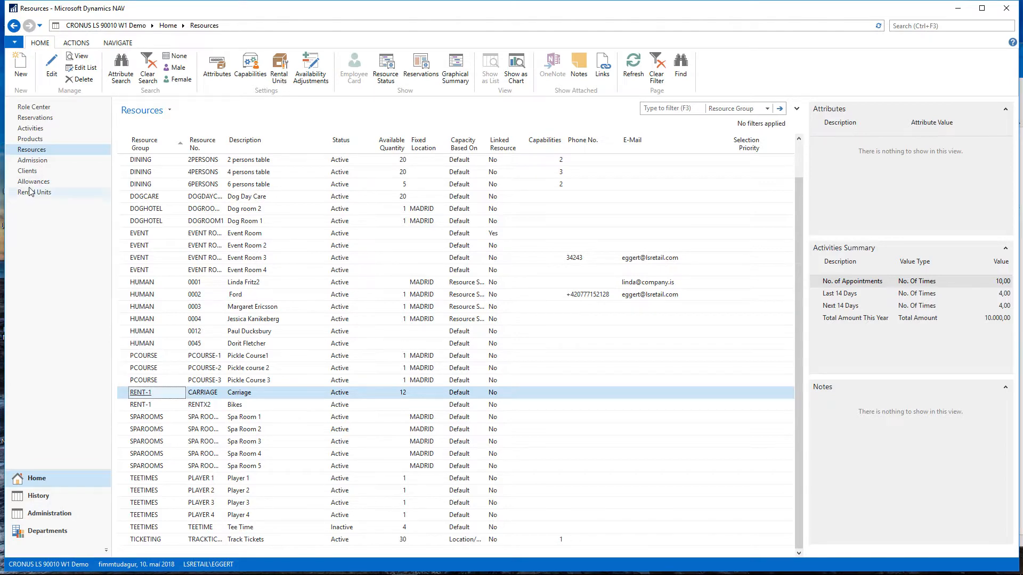
Open the RENTAL-CARRIAGE product card and examine its Quantity Conversion options, keeping No. of Days selected
left_click(31, 140)
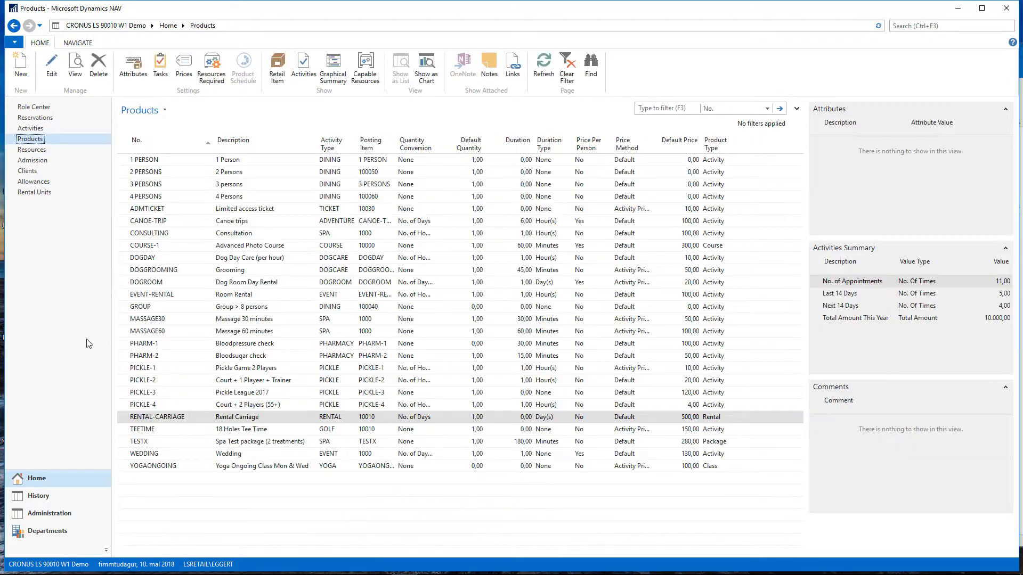
left_click(55, 67)
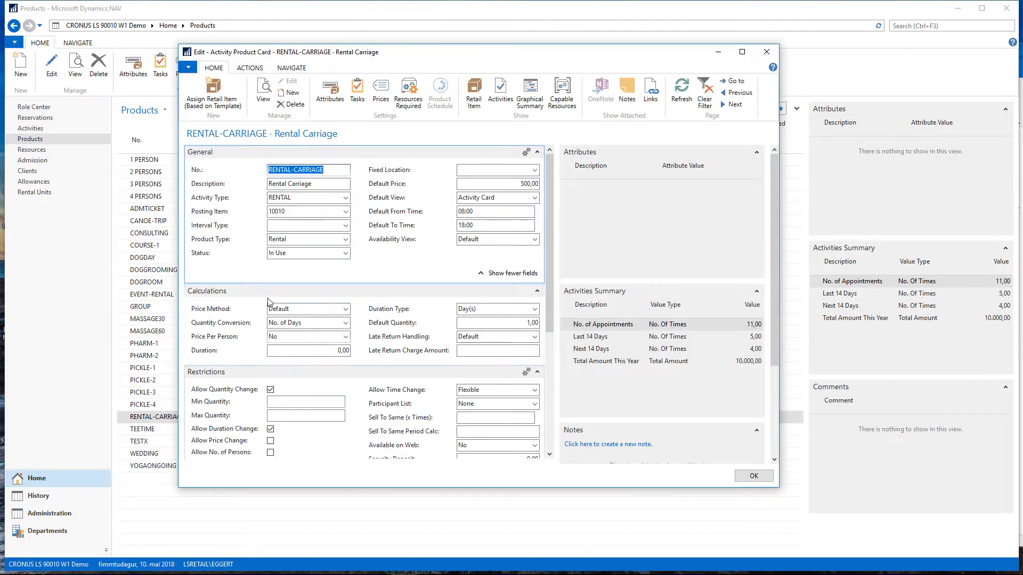
left_click(329, 324)
left_click(345, 323)
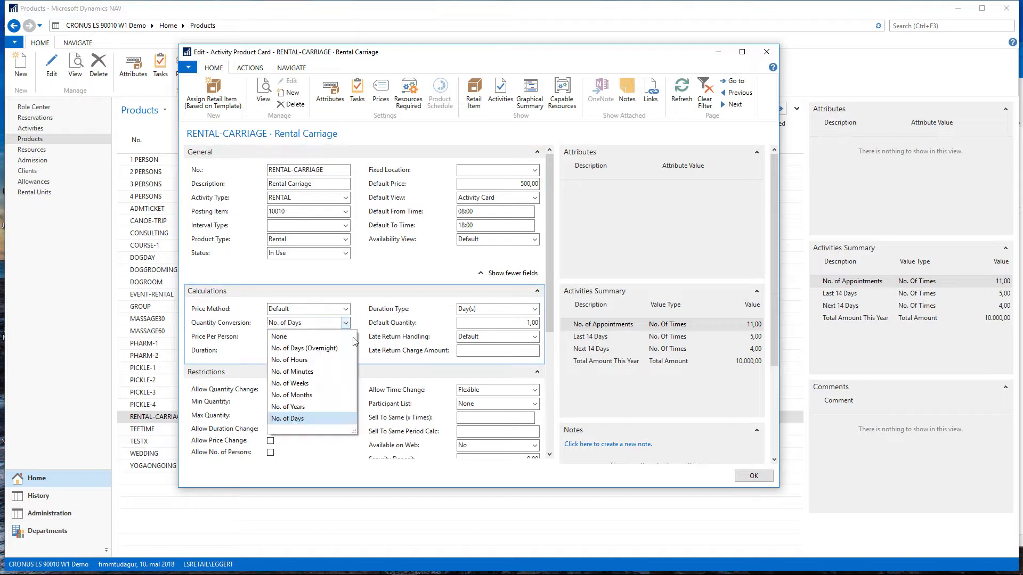
left_click(295, 419)
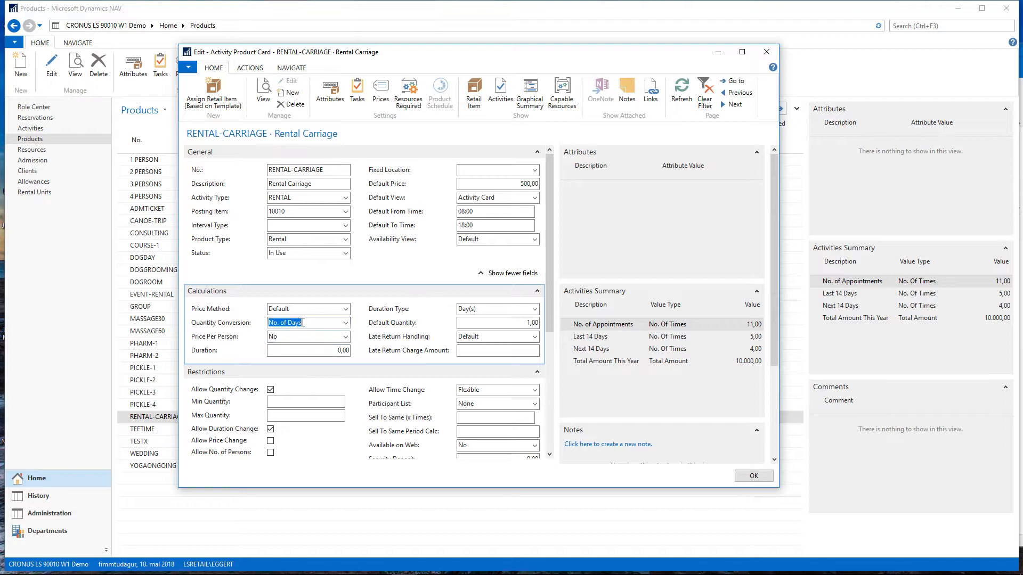
left_click(346, 322)
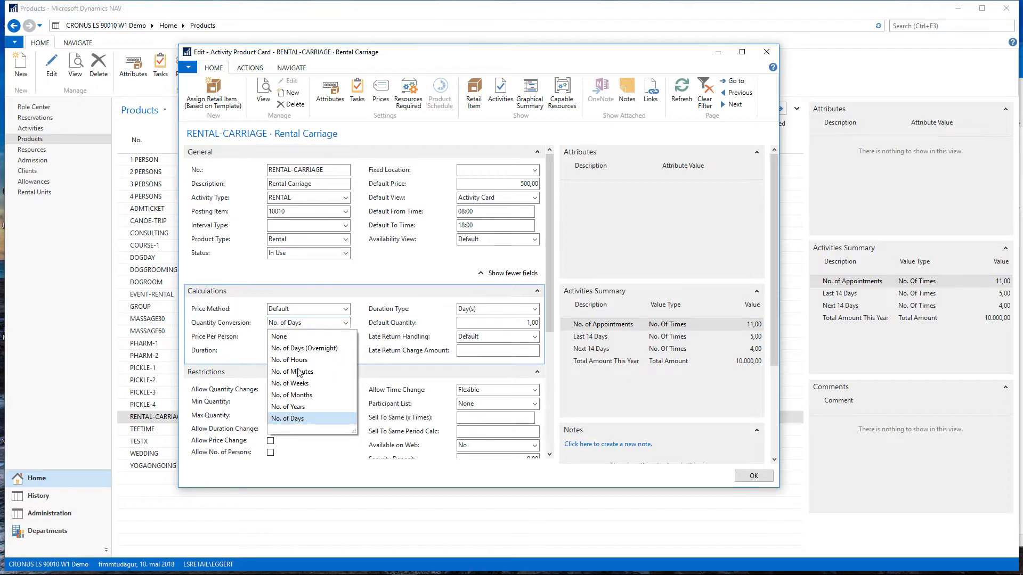
key("Escape")
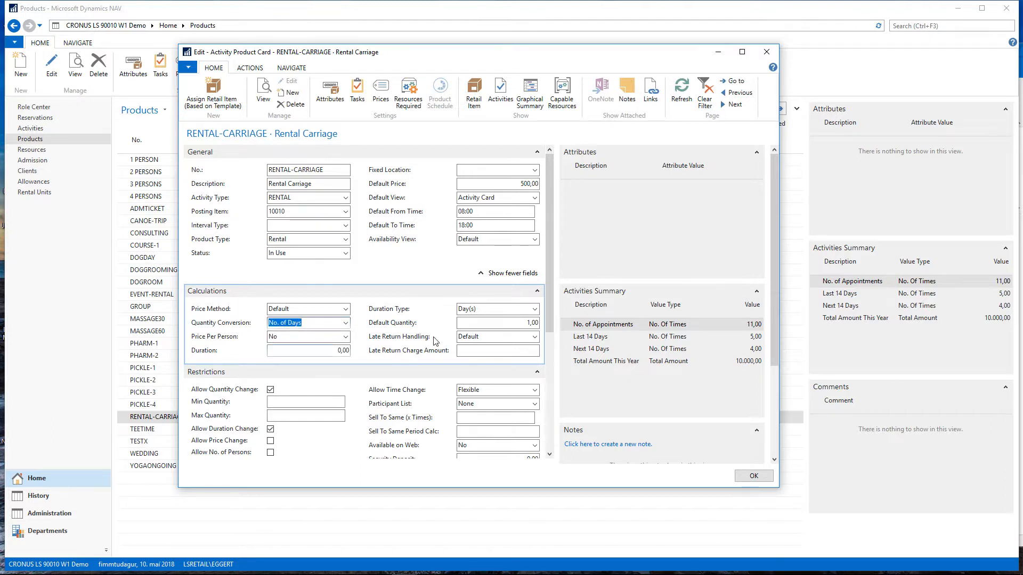
Check the product's Duration Type options, keeping Day(s), and look at its default from and to times
left_click(535, 309)
left_click(519, 356)
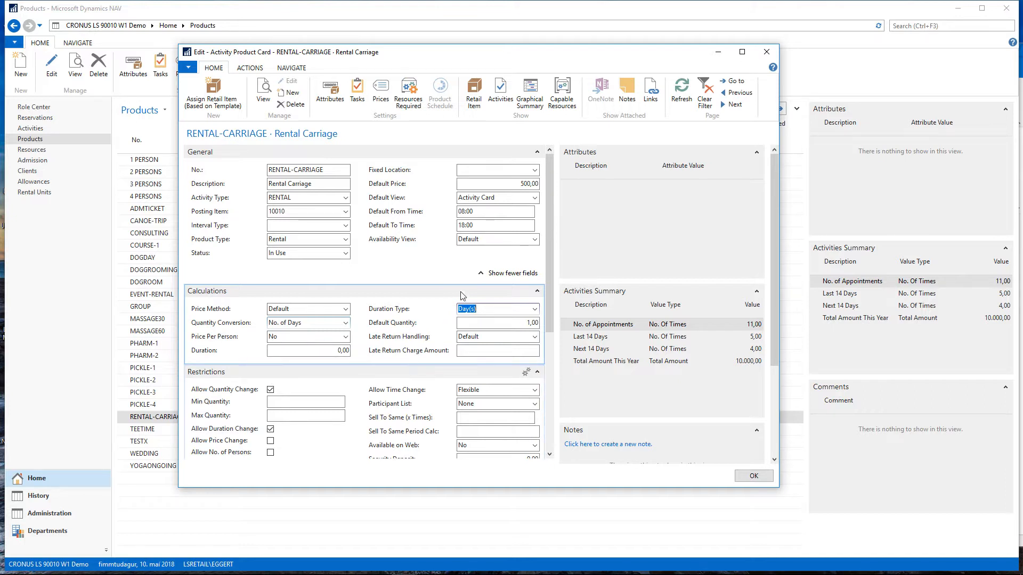
left_click(479, 211)
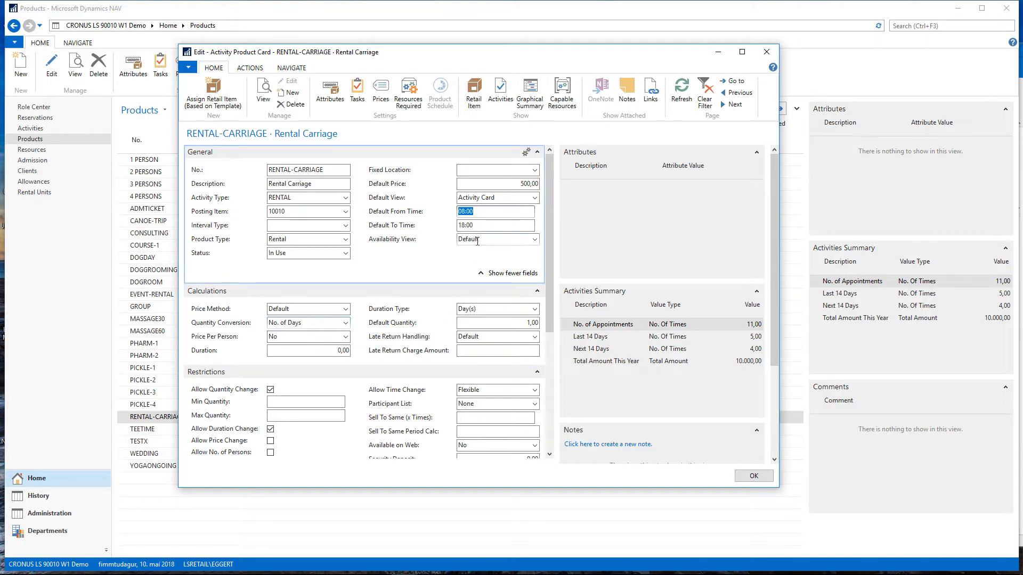
key("Tab")
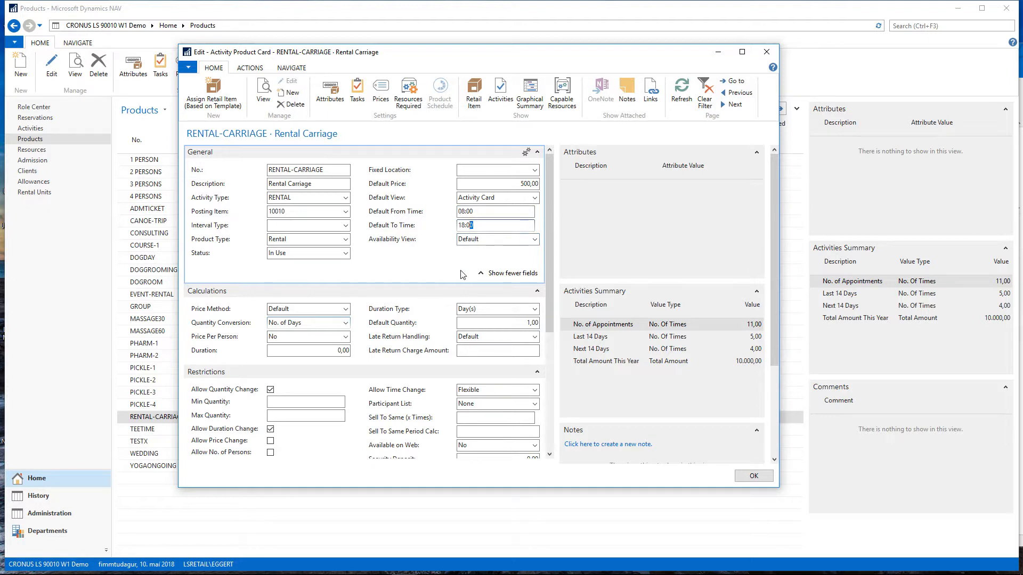
key("shift+Tab")
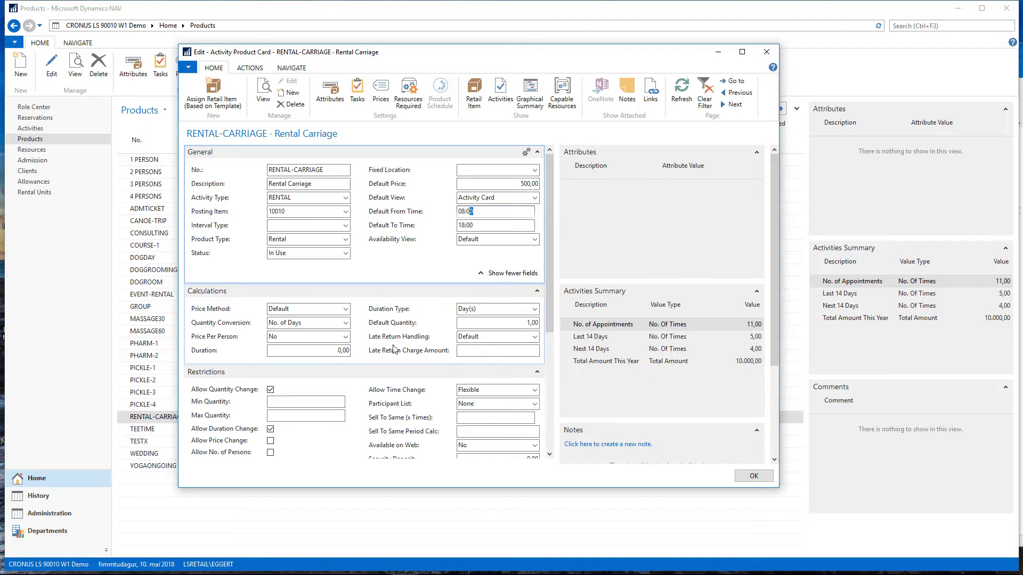
Review the product's Restrictions, Point Of Sale and Admission settings, then check the Product Type options, keeping Rental
scroll(493, 396, "down", 4)
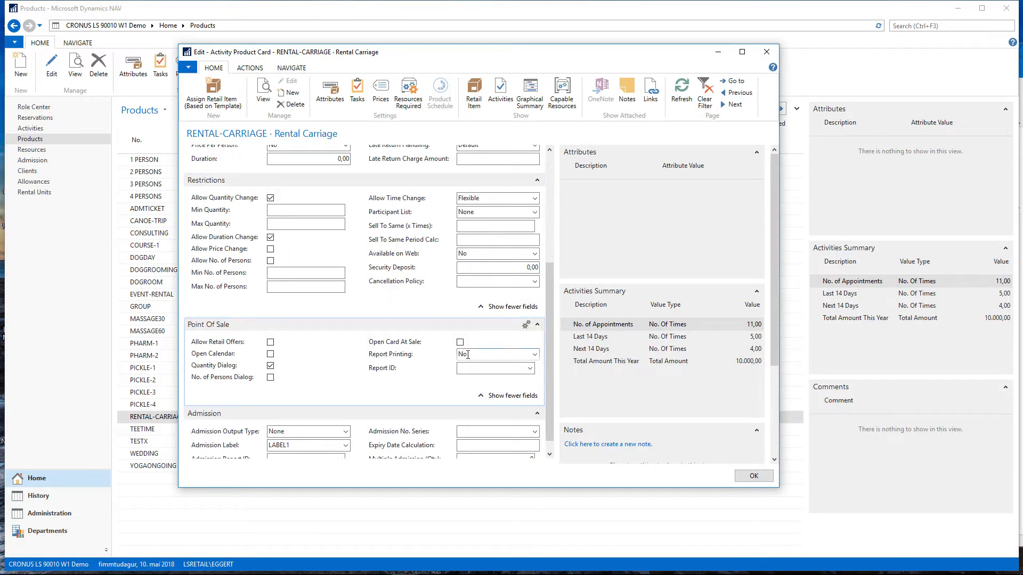
scroll(256, 278, "up", 1)
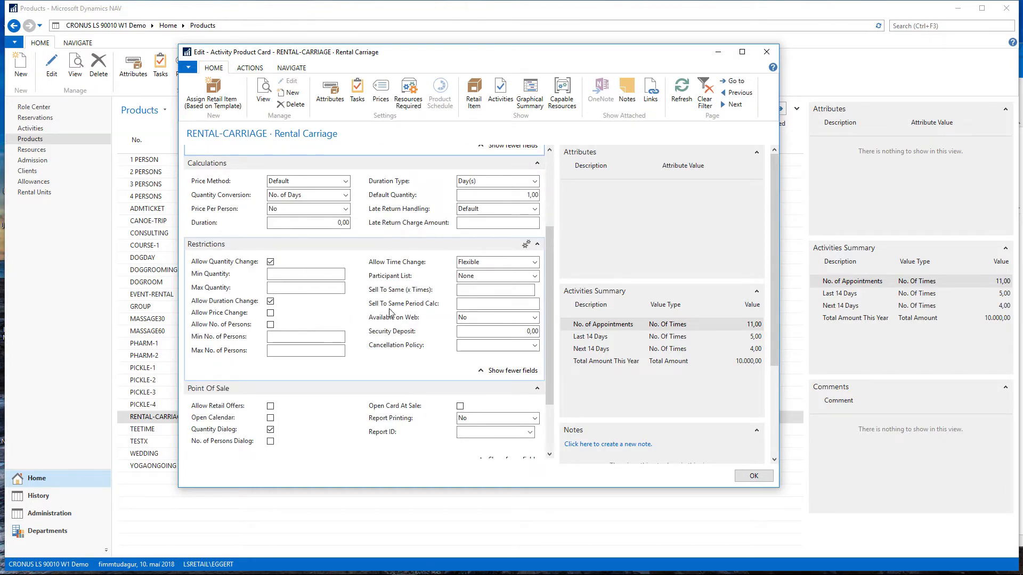
scroll(437, 293, "down", 1)
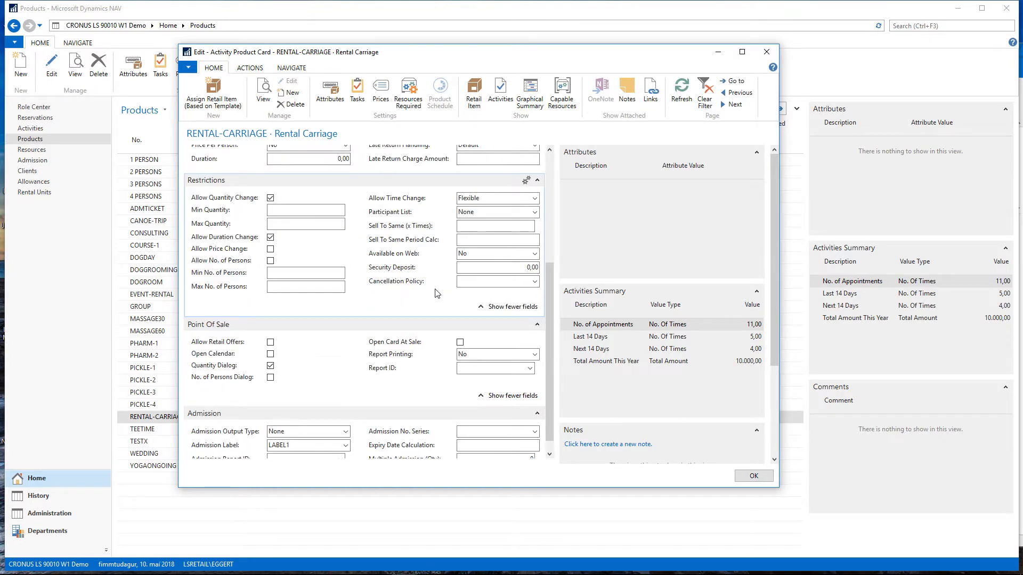
scroll(437, 293, "down", 1)
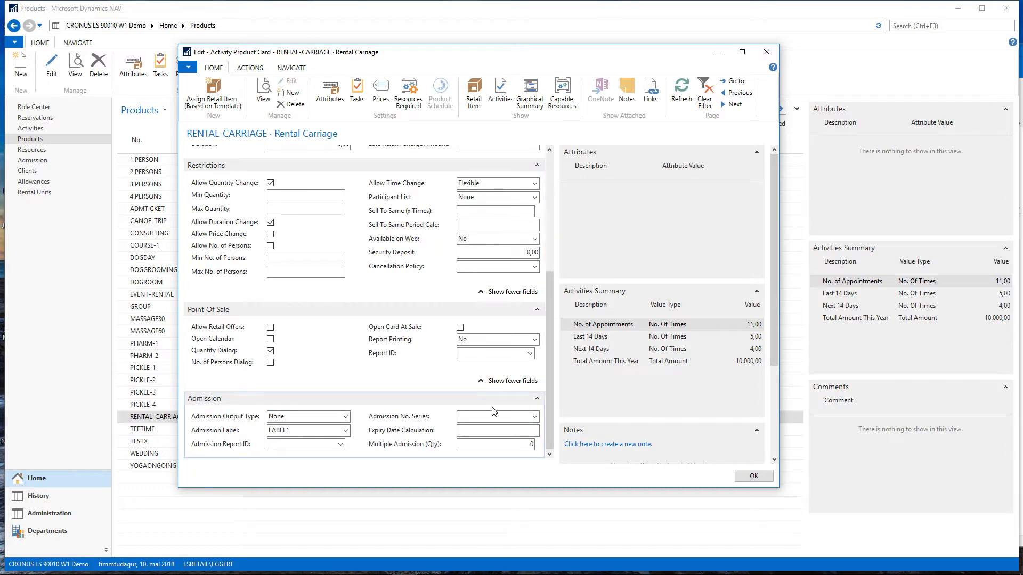
scroll(343, 307, "up", 4)
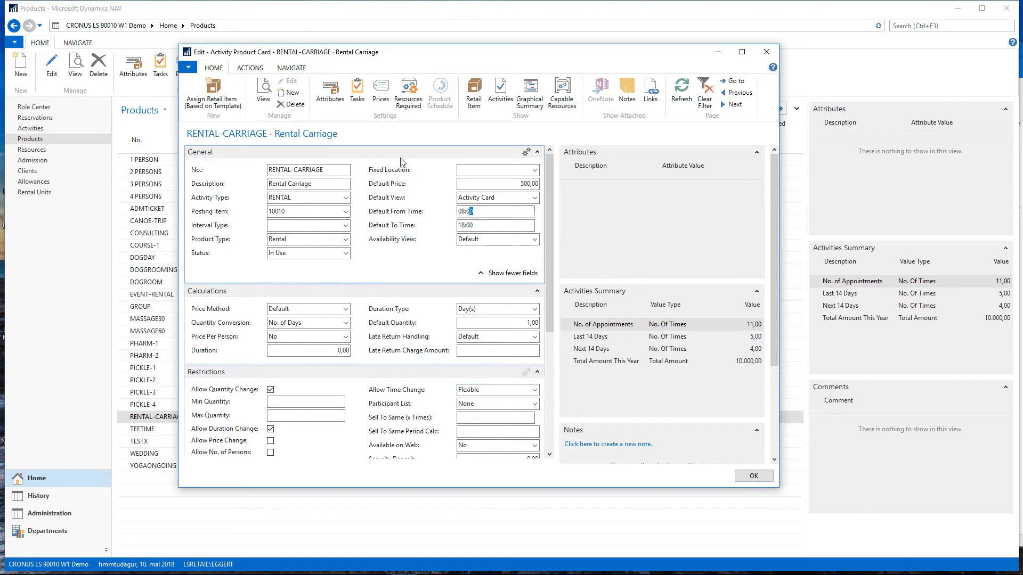
left_click(346, 239)
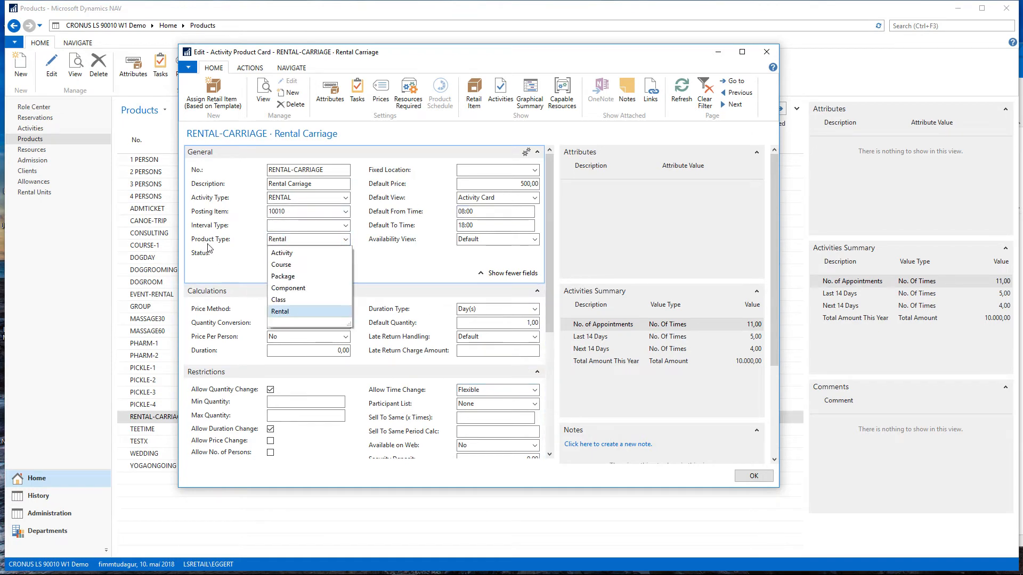
left_click(279, 312)
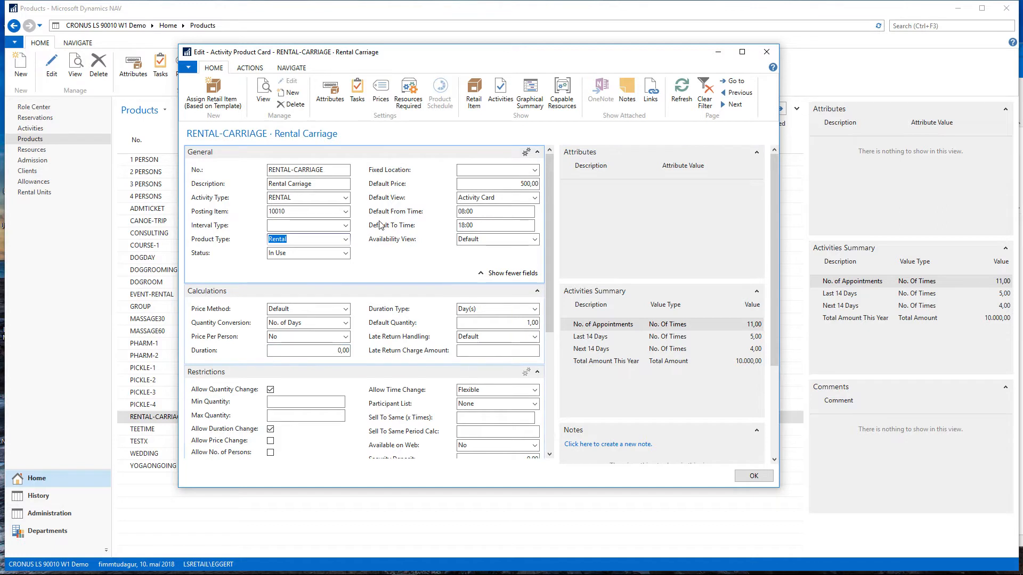
Open the resources required for RENTAL-CARRIAGE and examine the requirement line's number of resources, resource number and assignment type
left_click(411, 93)
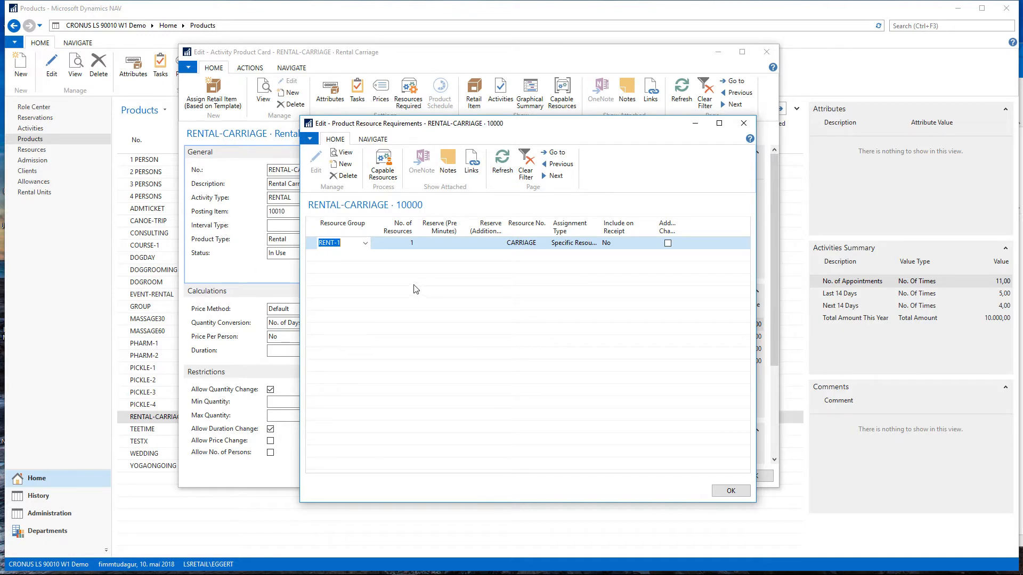
key("Tab")
key("Tab")
key("Tab")
key("Tab")
key("Tab")
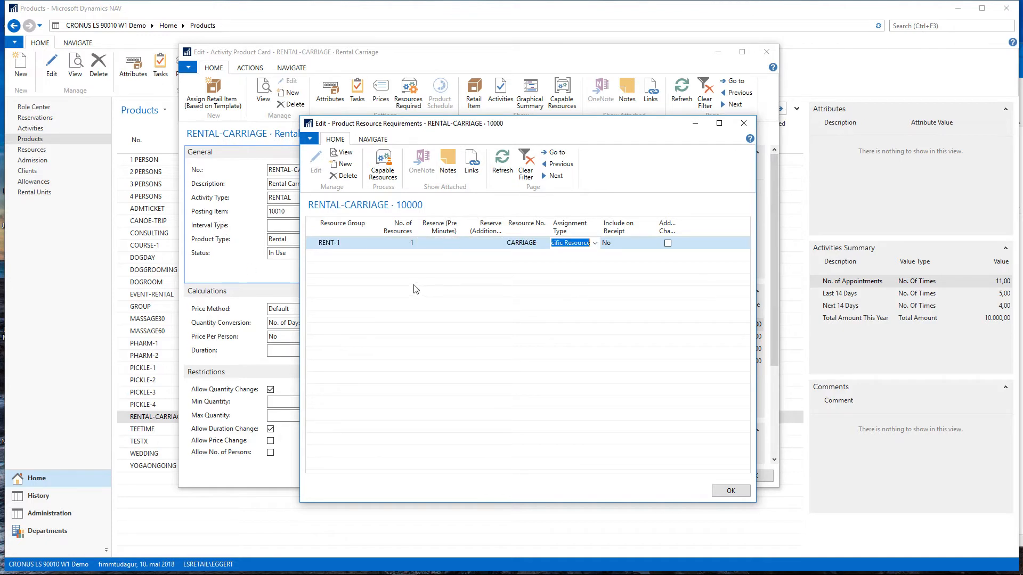
key("shift+Tab")
key("Tab")
key("shift+Tab")
key("shift+Tab")
key("shift+Tab")
key("shift+Tab")
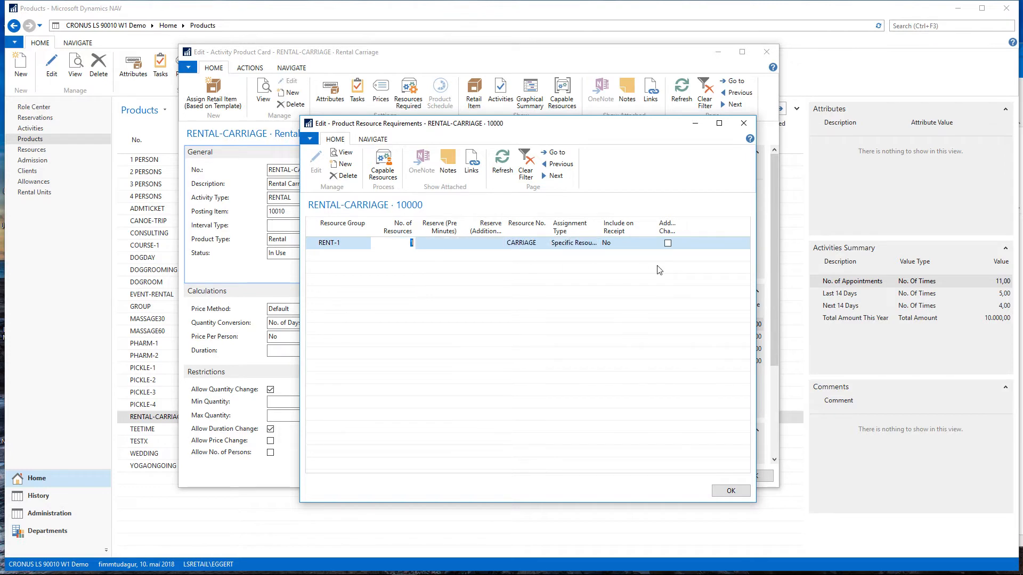
key("Tab")
key("Tab")
key("Tab")
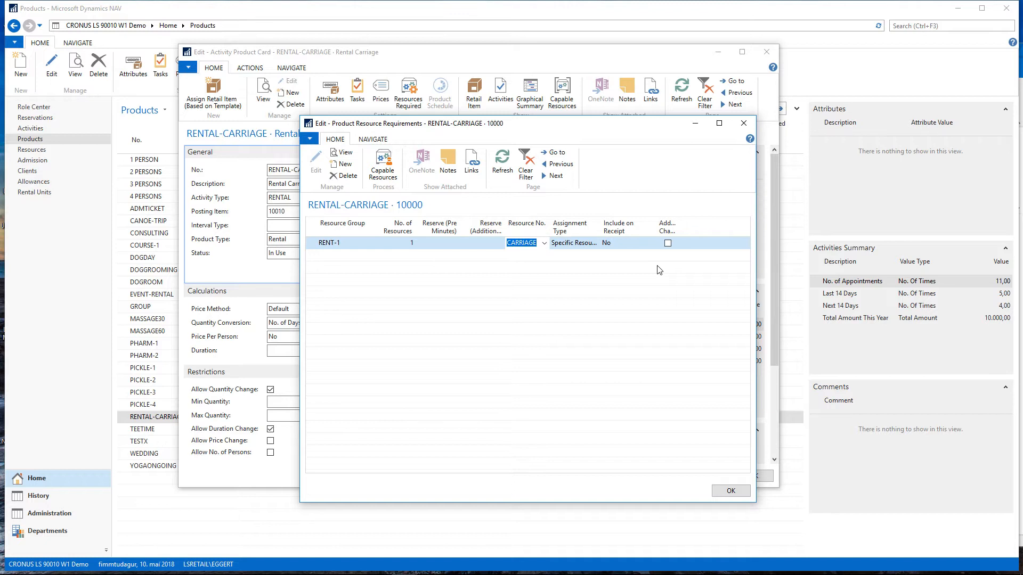
key("Tab")
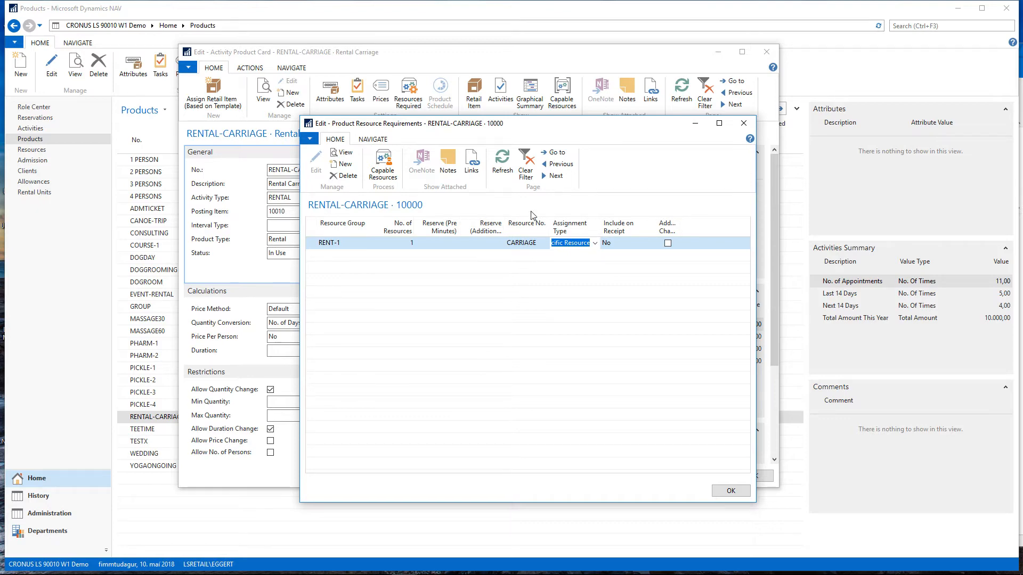
View the capable resources for the requirement, check the Carriage resource, then close the resource requirements and the product card
left_click(396, 183)
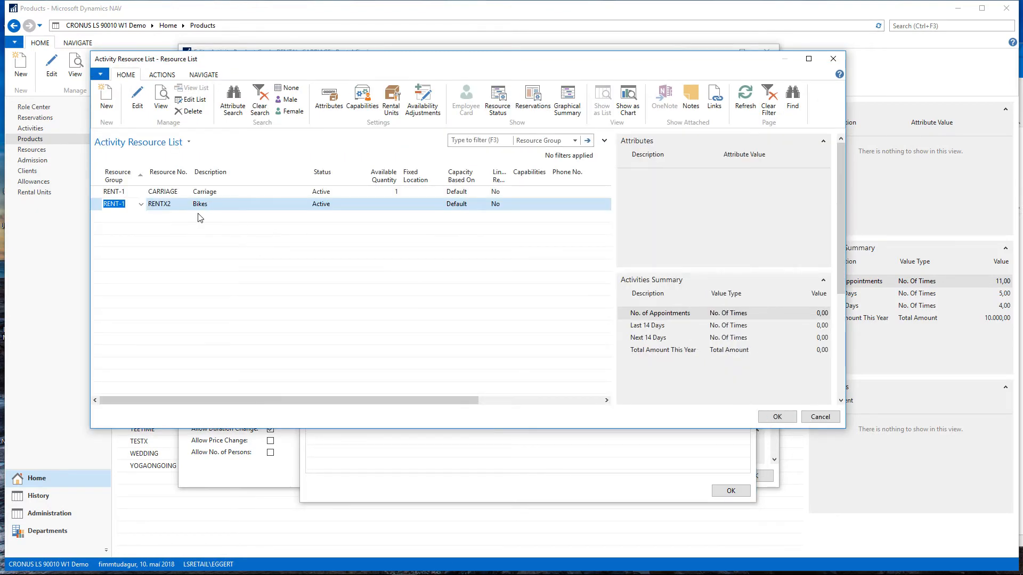
left_click(202, 193)
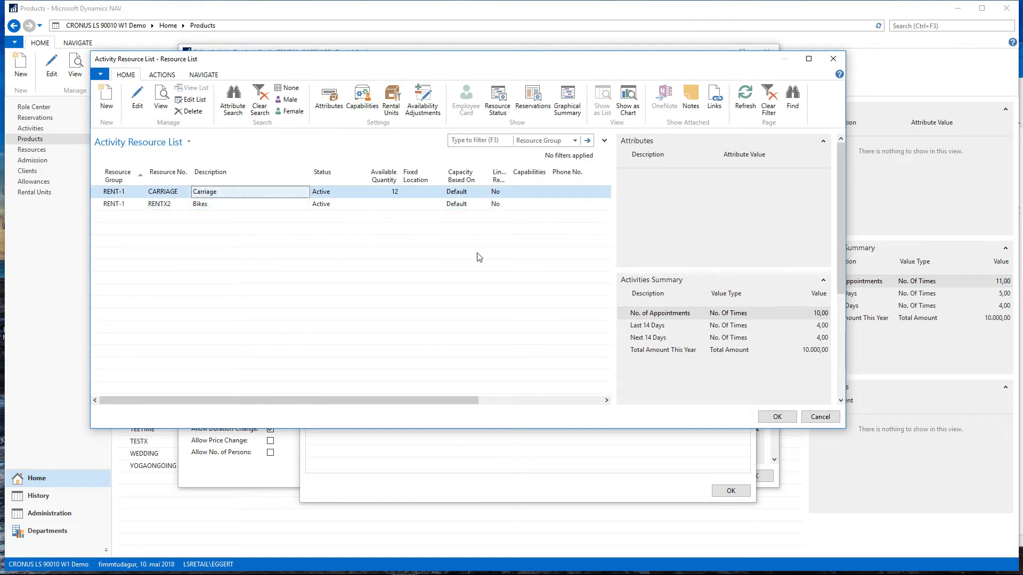
key("Return")
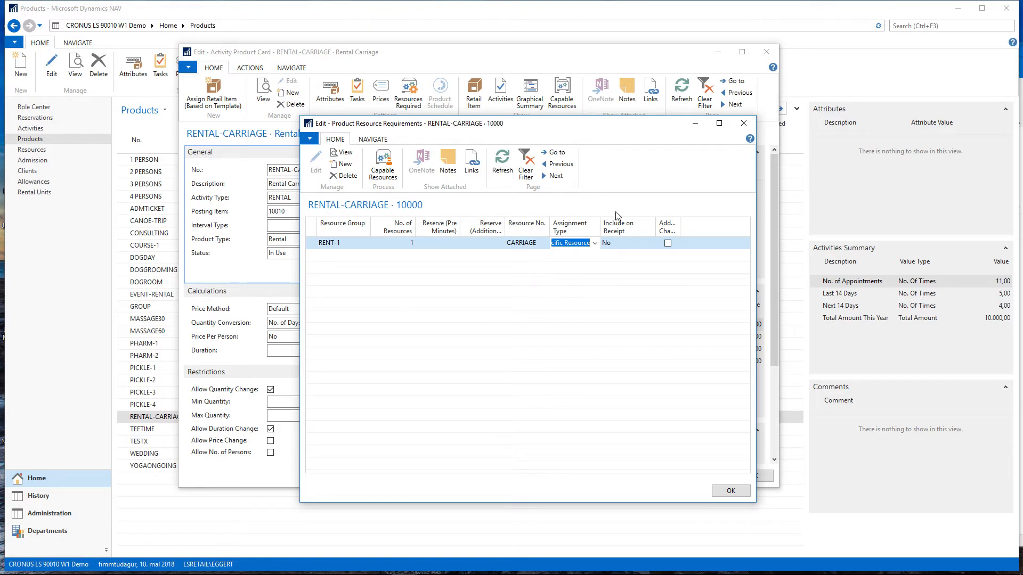
left_click(726, 492)
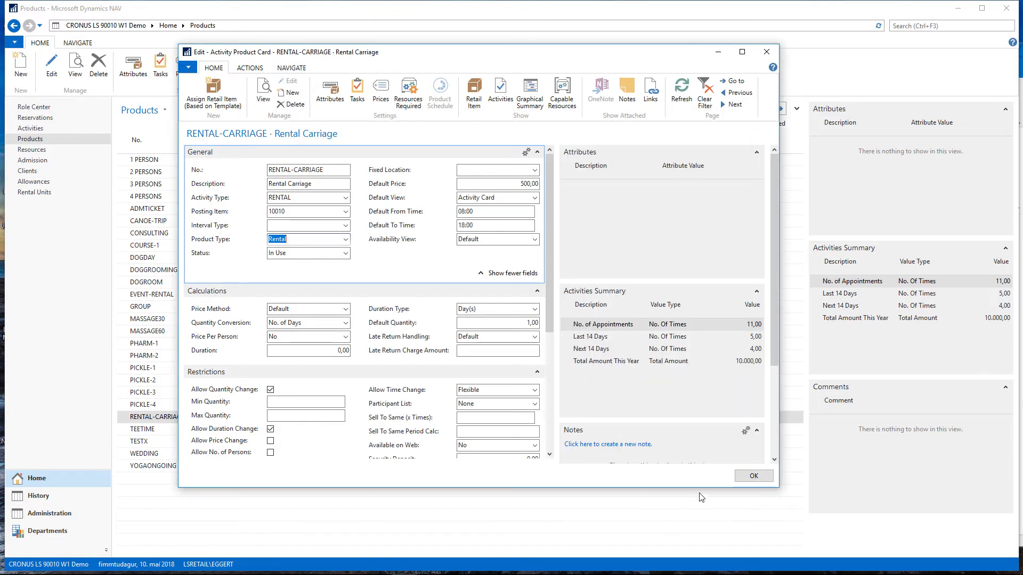
left_click(751, 477)
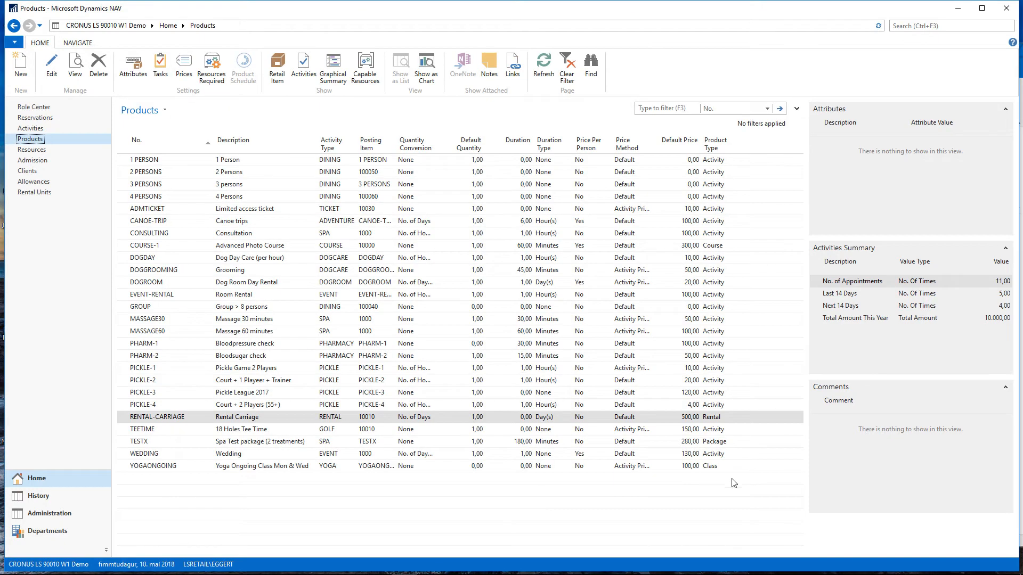
Select the Rental Carriage product in the list, then go to the Role Center
left_click(247, 421)
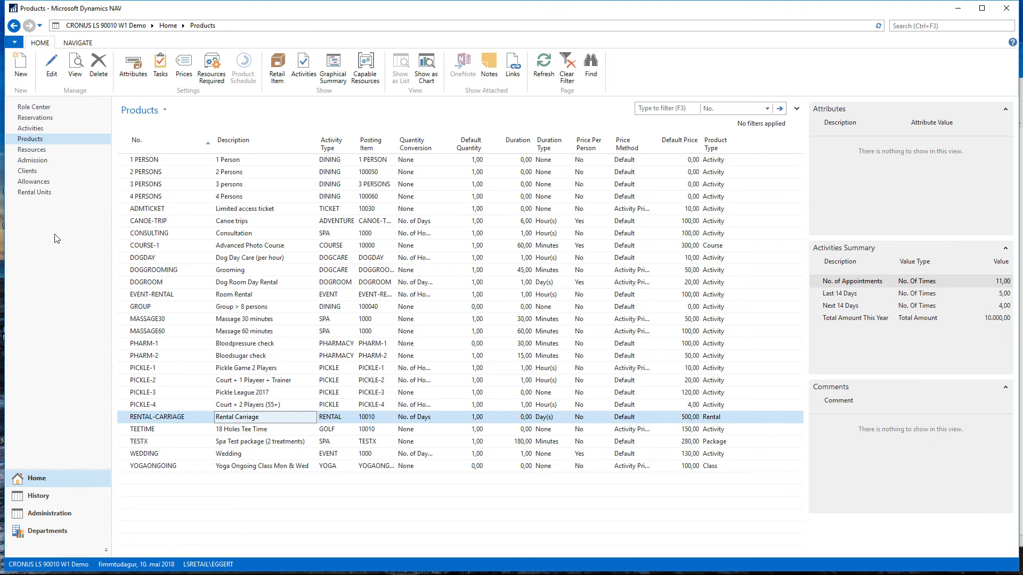
left_click(43, 109)
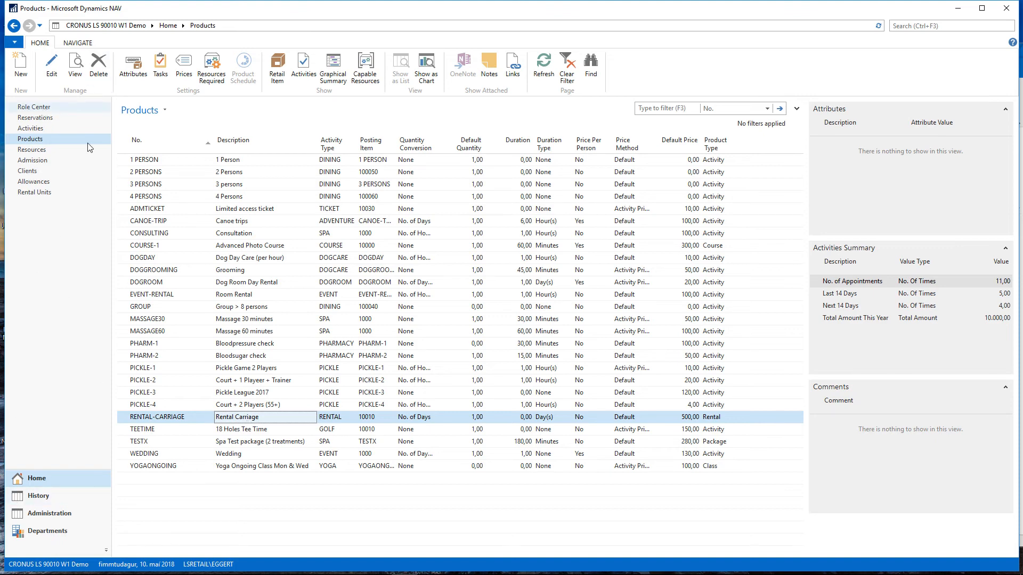